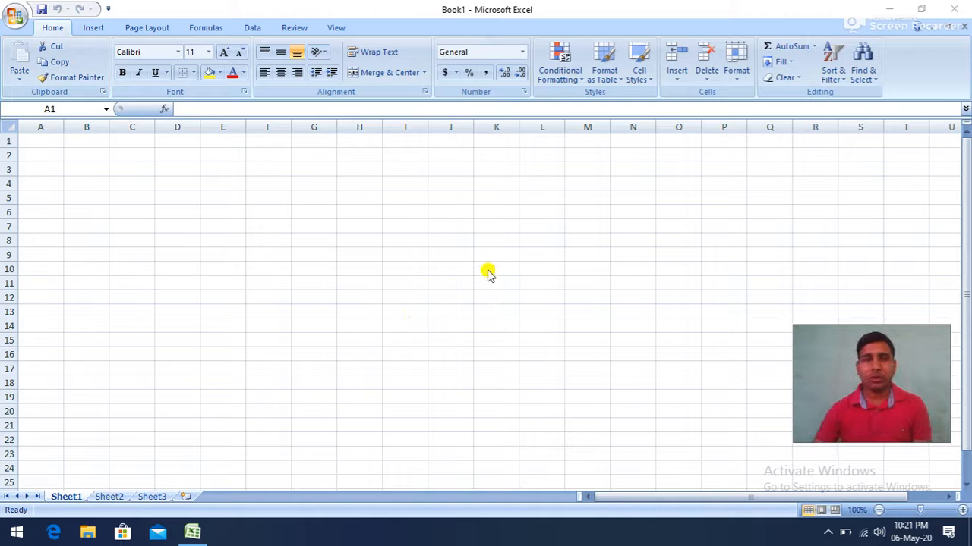
- Insert a DATE function in cell A1 with year 2020, month 11 and day 21, and widen column A
click(194, 28)
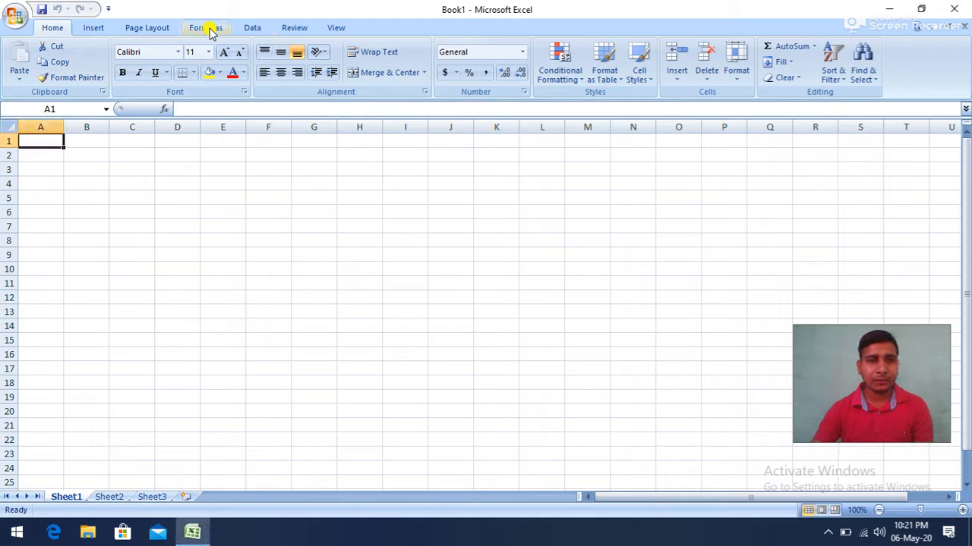
click(211, 31)
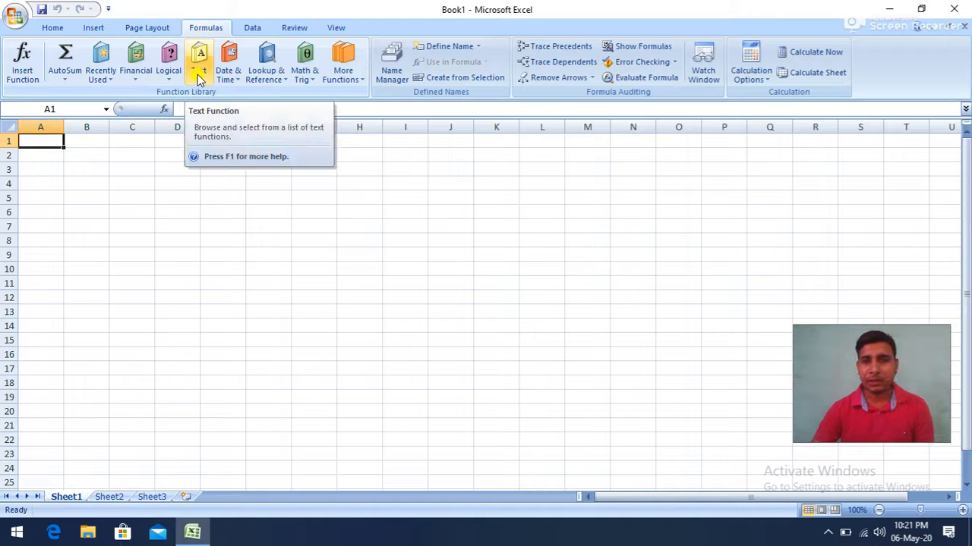
click(230, 76)
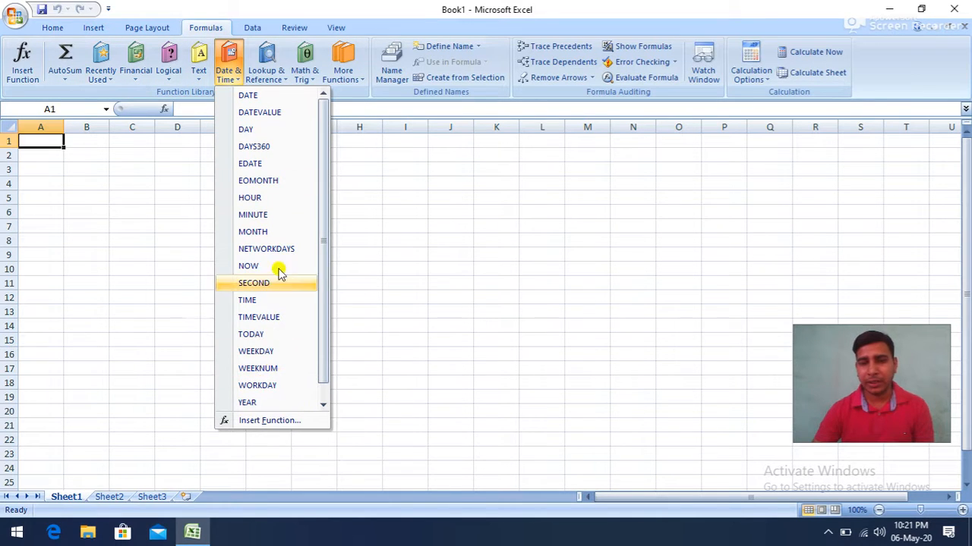
click(244, 97)
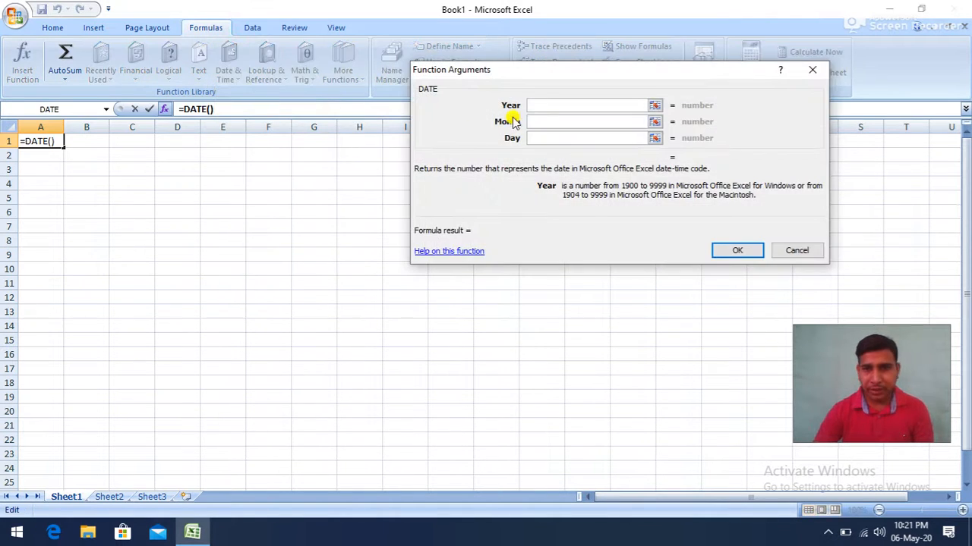
drag(531, 83, 376, 161)
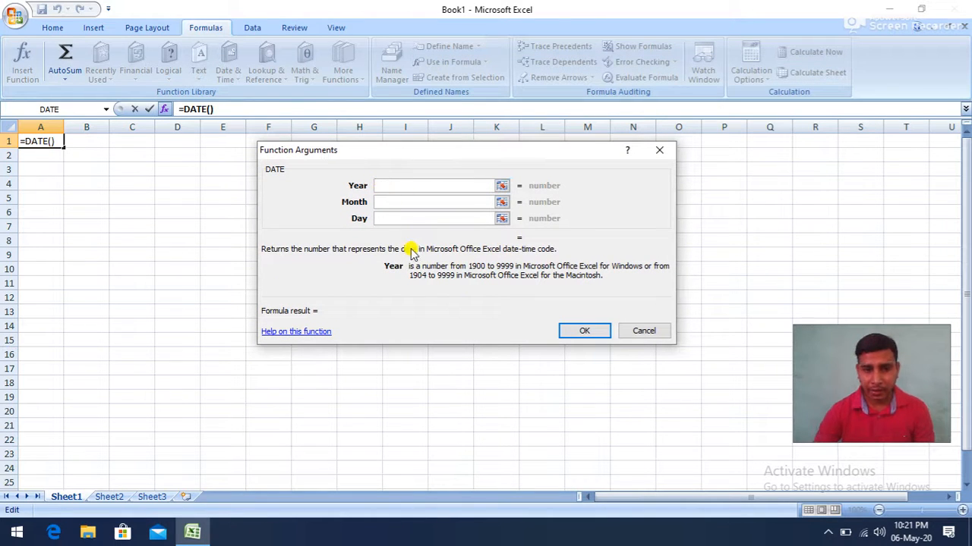
text(2020)
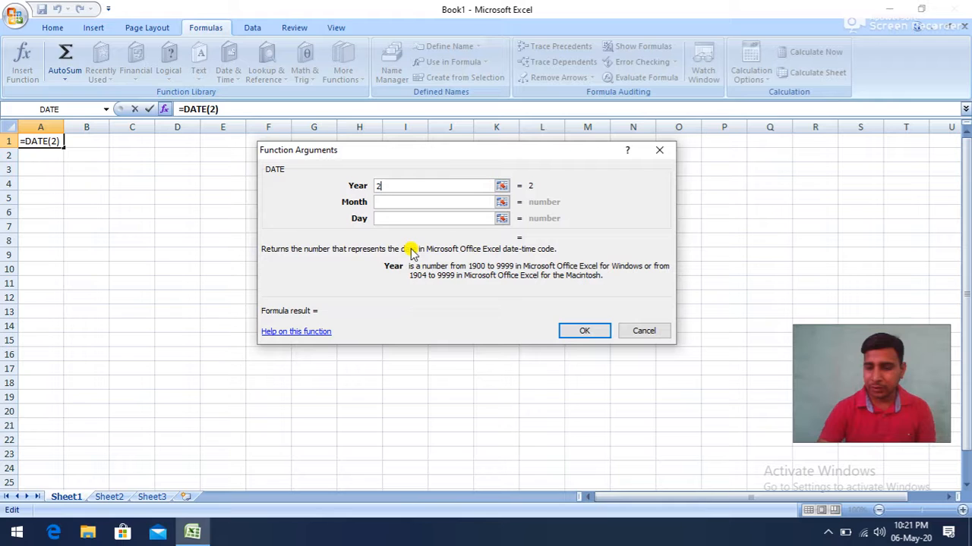
click(394, 202)
text(11)
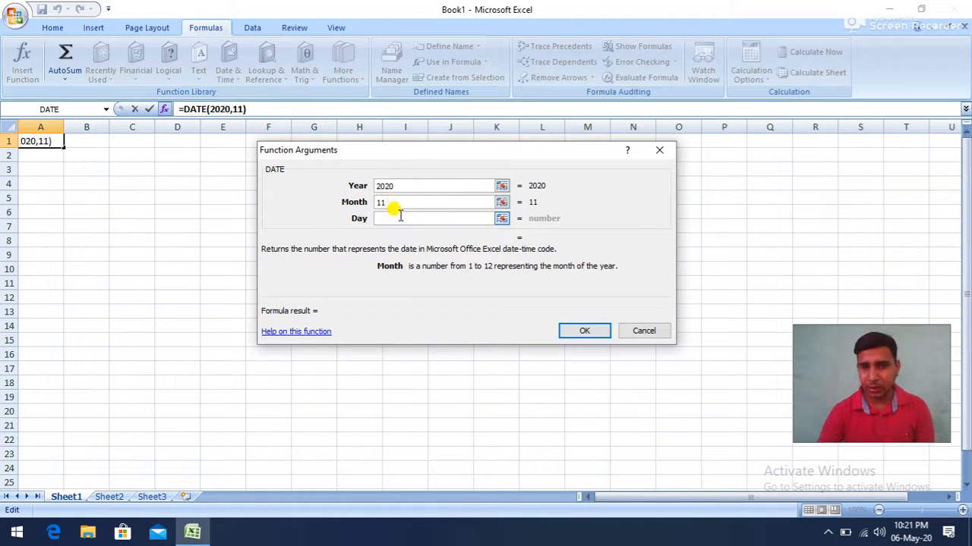
click(396, 218)
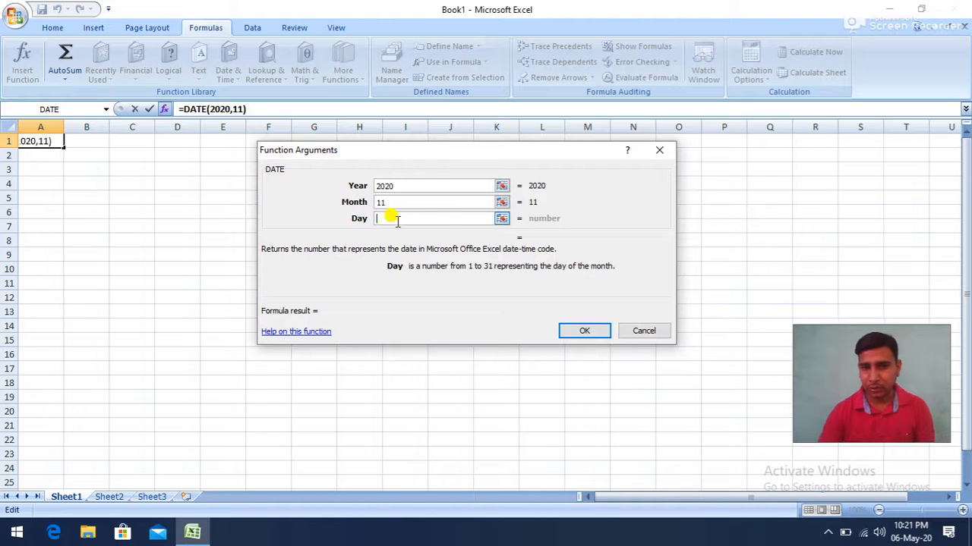
text(21)
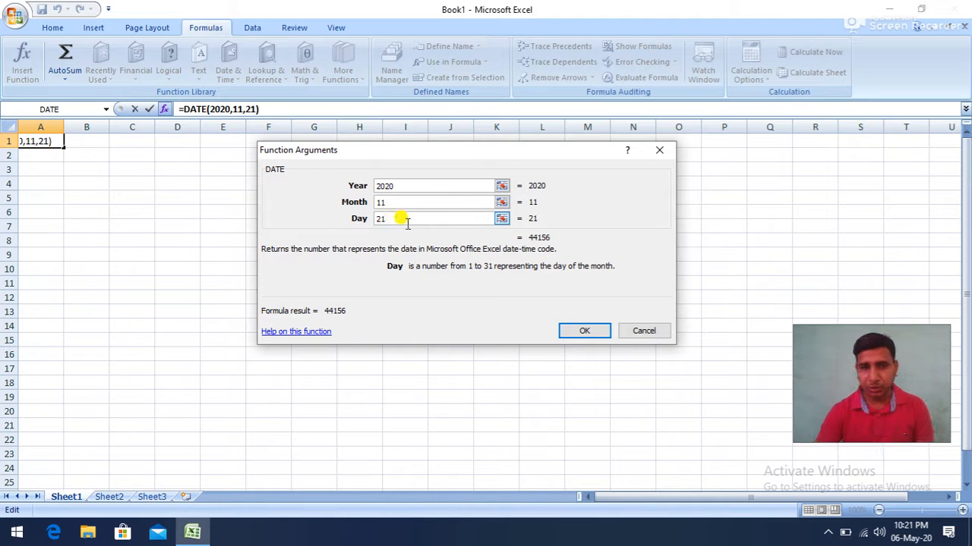
click(583, 331)
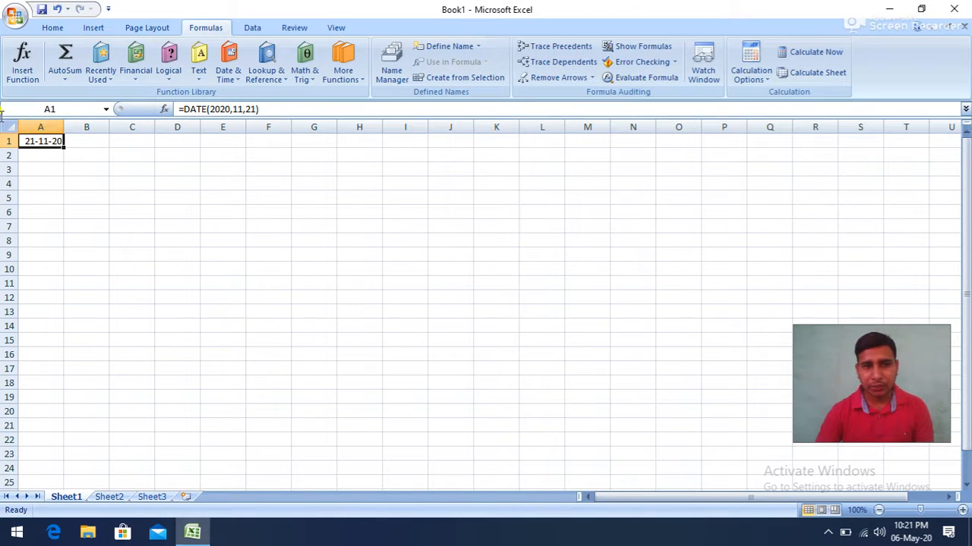
drag(64, 127, 111, 136)
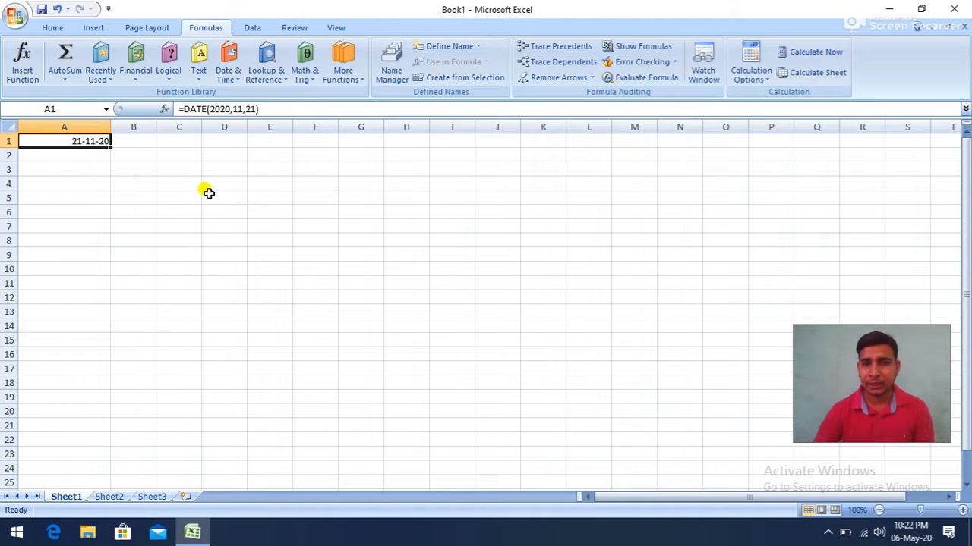
- Enter the date parts 2020, 11 and 21 in cells B1, C1 and D1
click(131, 142)
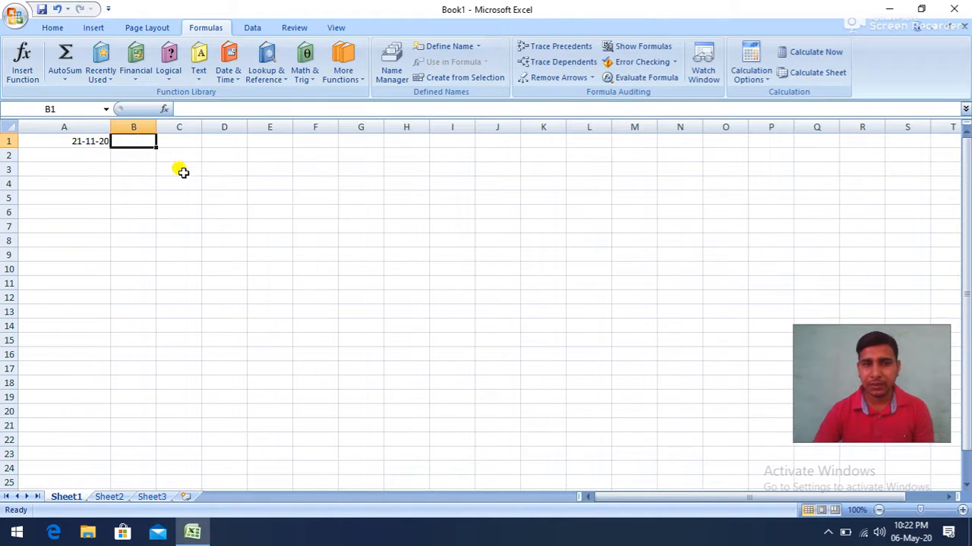
text(2020)
key(Tab)
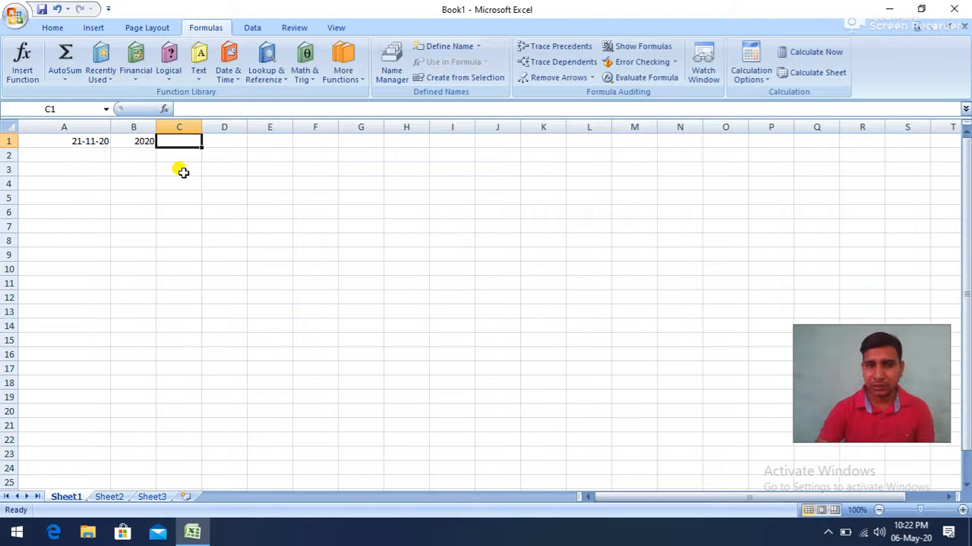
text(11)
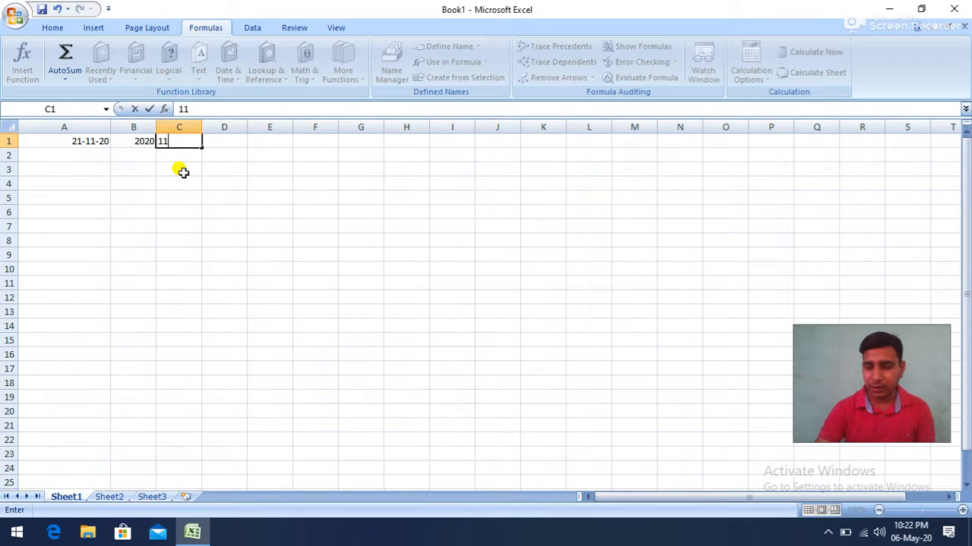
key(Tab)
text(21)
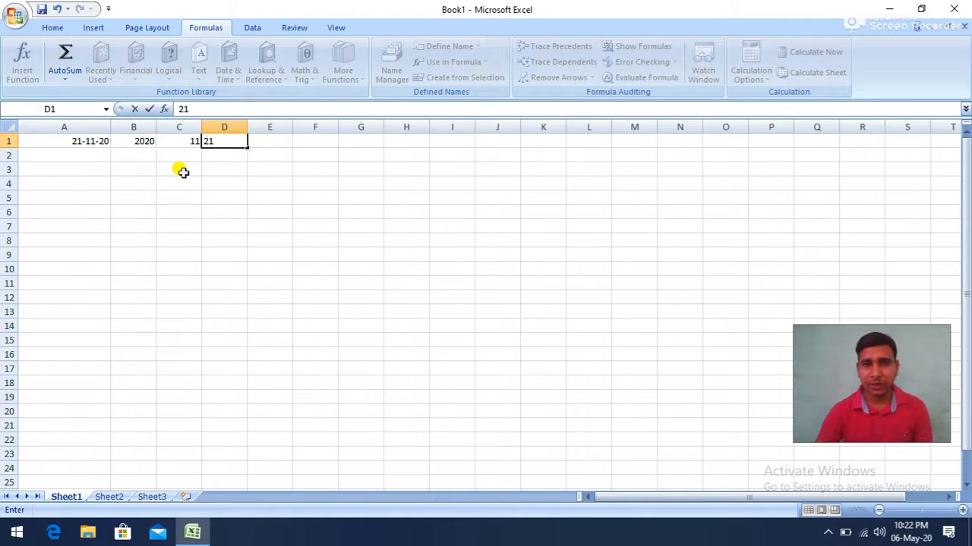
click(251, 181)
- Insert a DATE function in cell E1 using B1 as the year, C1 as the month and D1 as the day
click(265, 140)
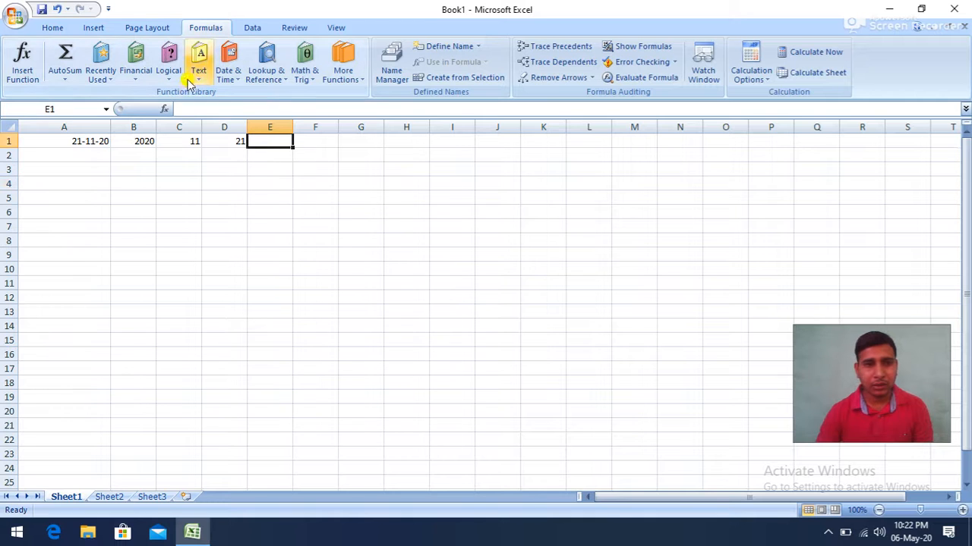
click(227, 76)
click(238, 92)
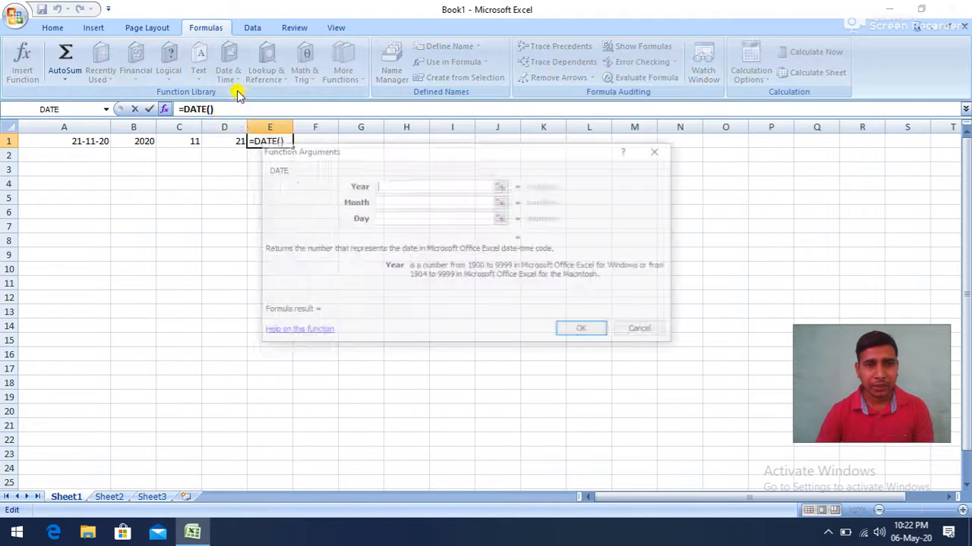
click(141, 142)
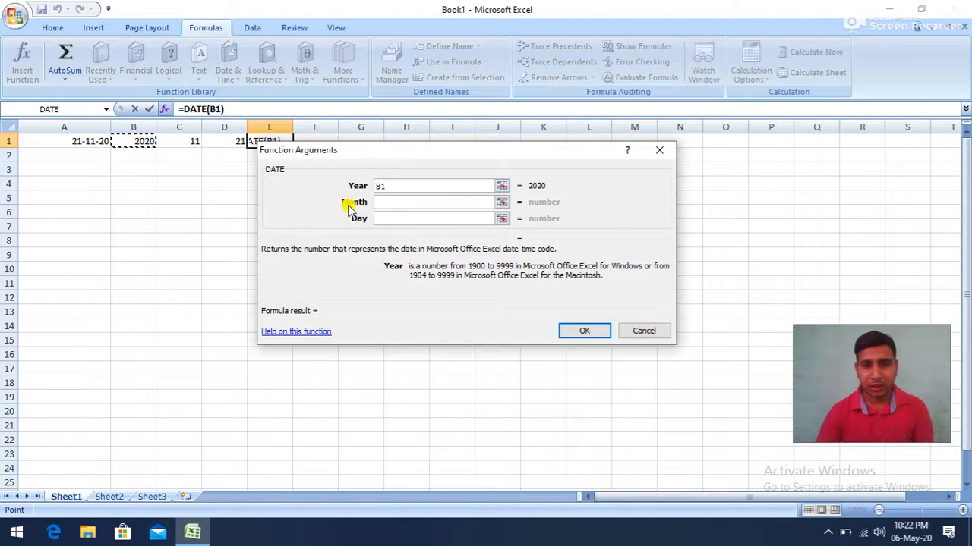
click(384, 202)
click(182, 141)
click(389, 218)
click(224, 139)
click(569, 331)
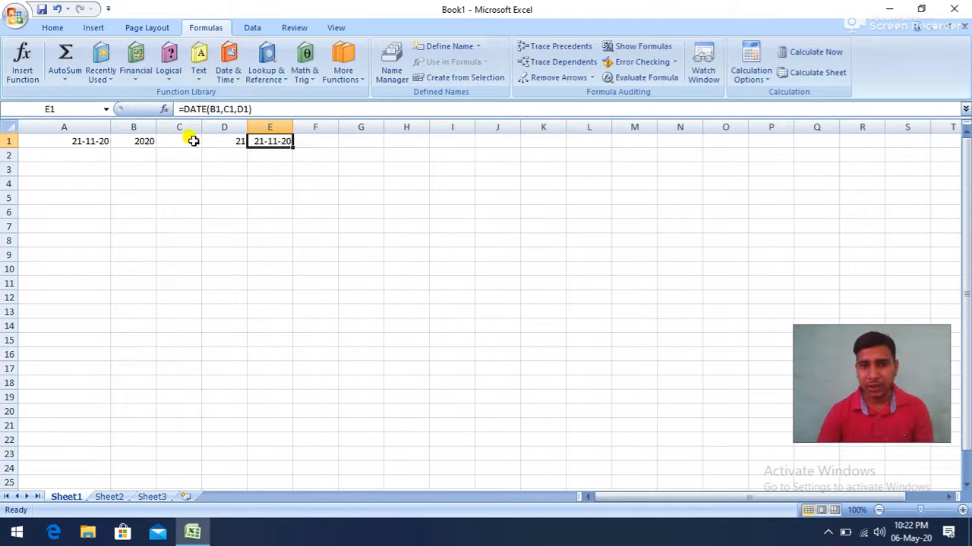
- Change the month value in cell C1 to 08
click(192, 139)
text(08)
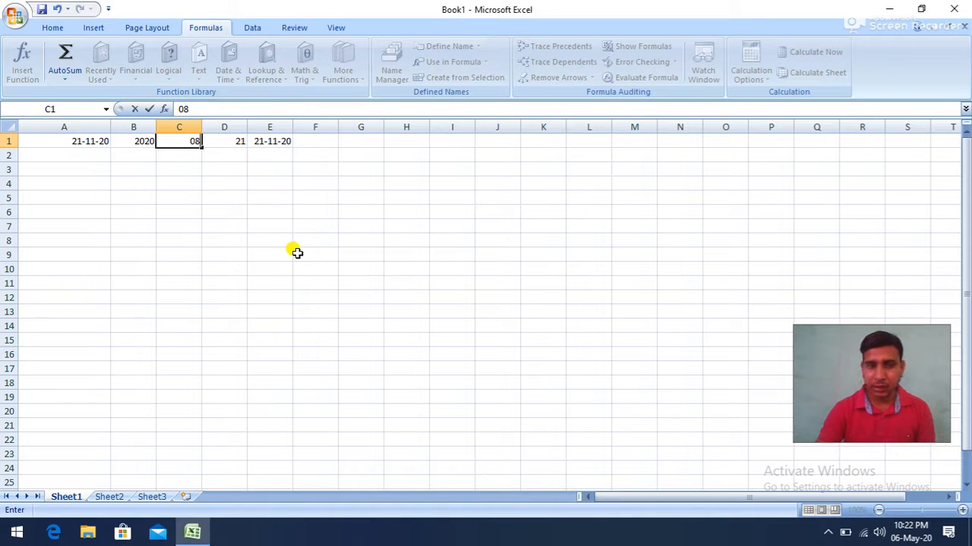
click(228, 210)
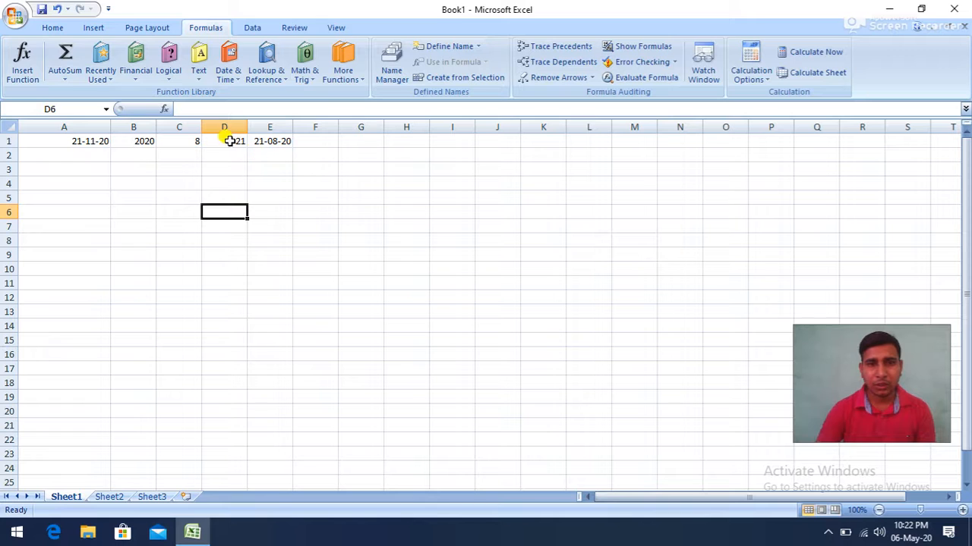
- Insert a DATEVALUE function in cell B3 with the date text 06-may-2020
click(228, 79)
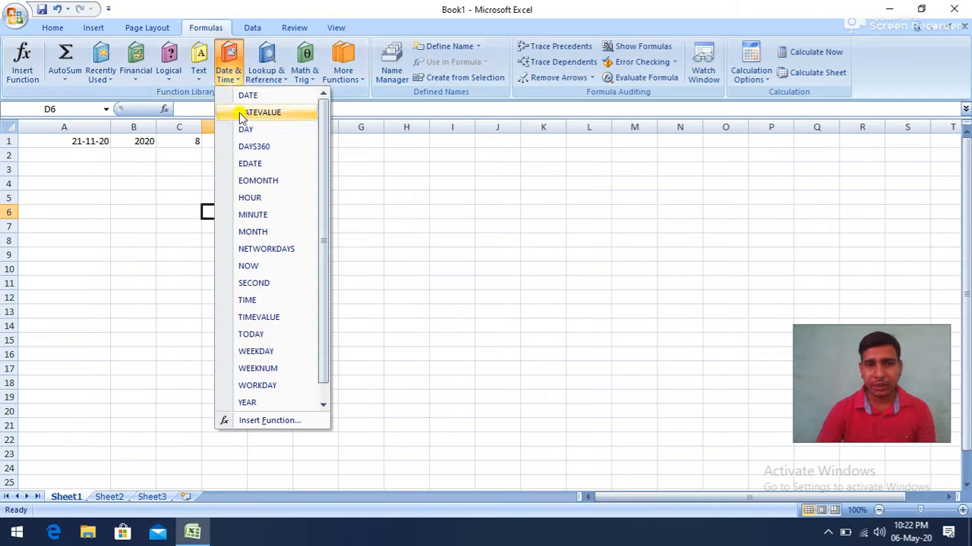
click(95, 167)
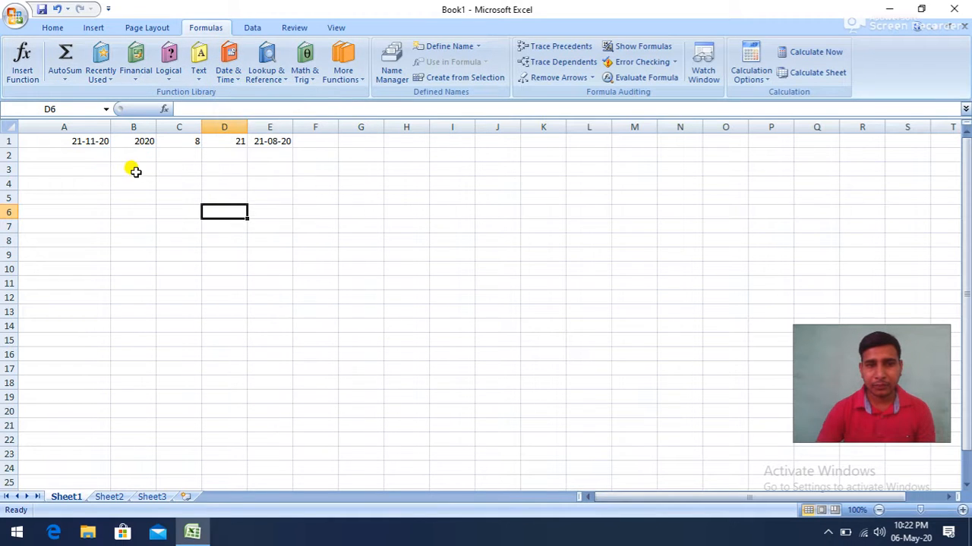
click(135, 168)
click(233, 84)
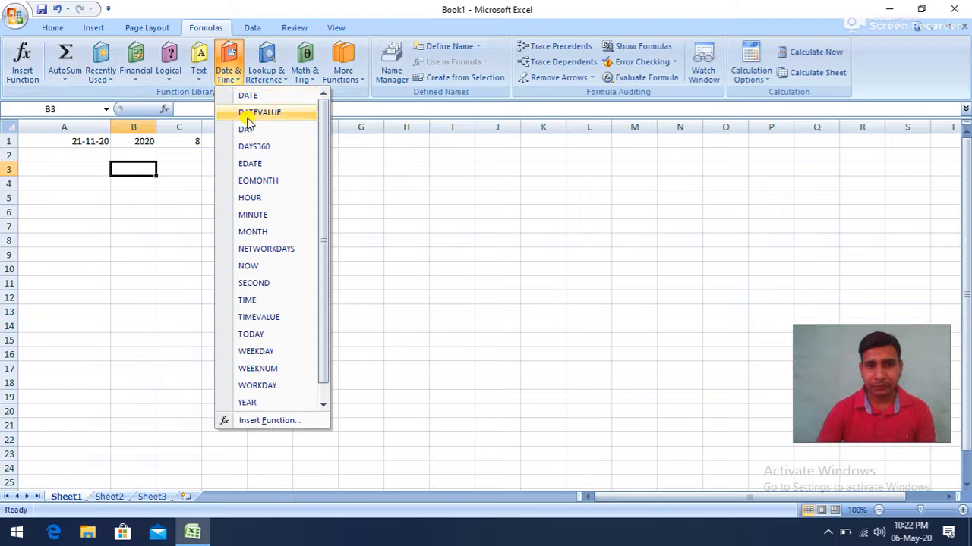
click(244, 111)
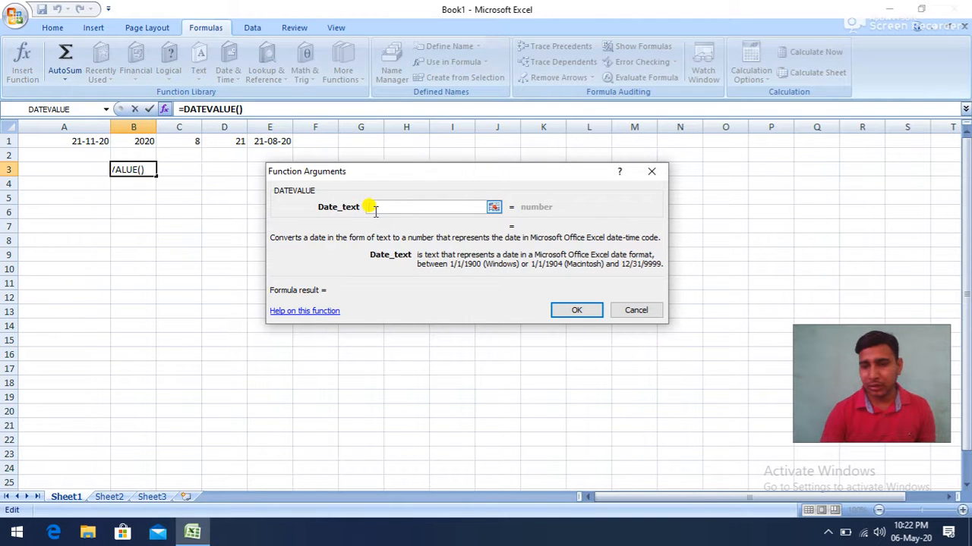
text(06)
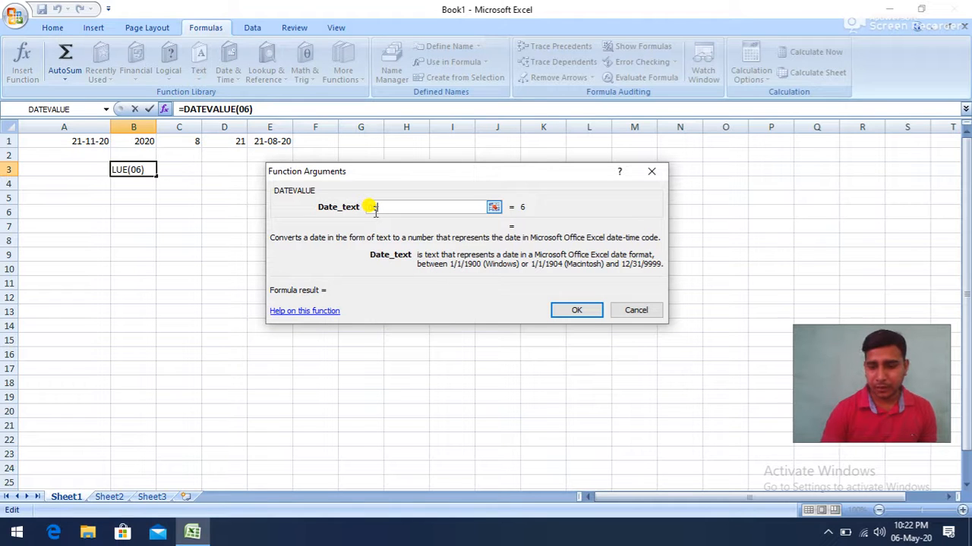
text(-m)
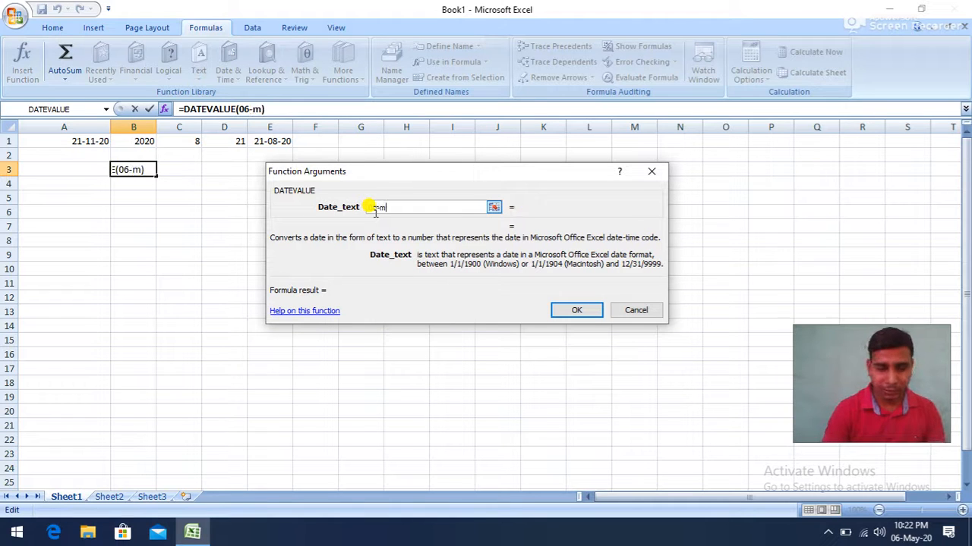
text(ay-2020)
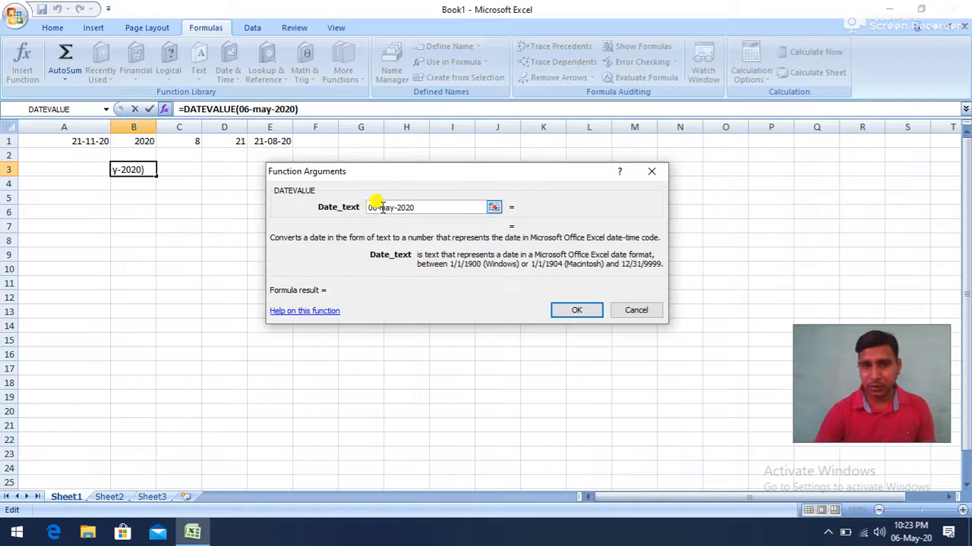
click(575, 311)
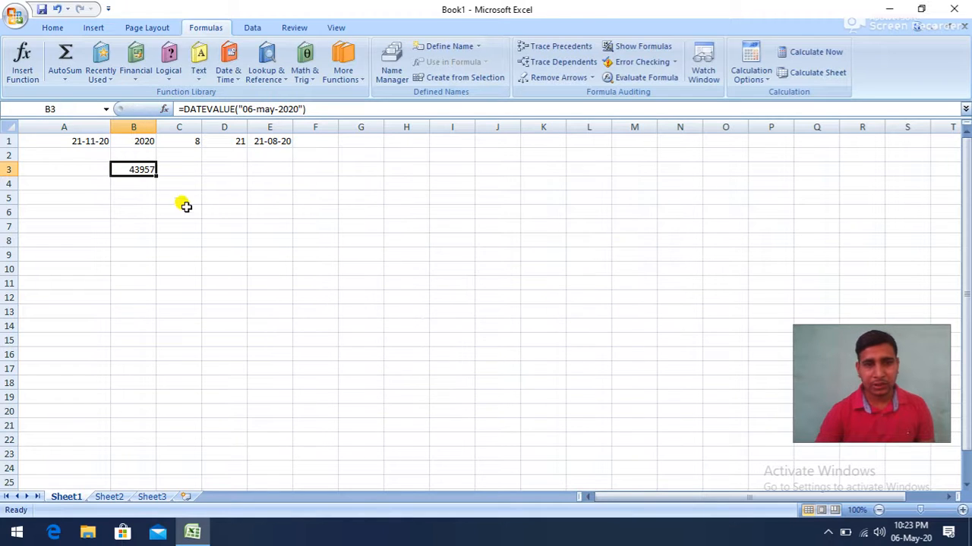
- Try the Short Date number format on the DATEVALUE result in cell B3 and undo it
click(145, 194)
click(144, 169)
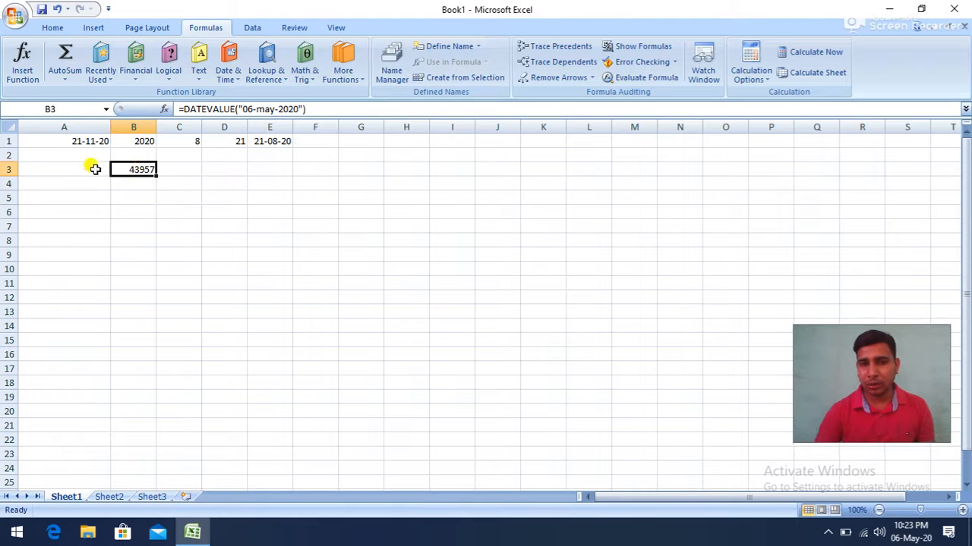
click(50, 26)
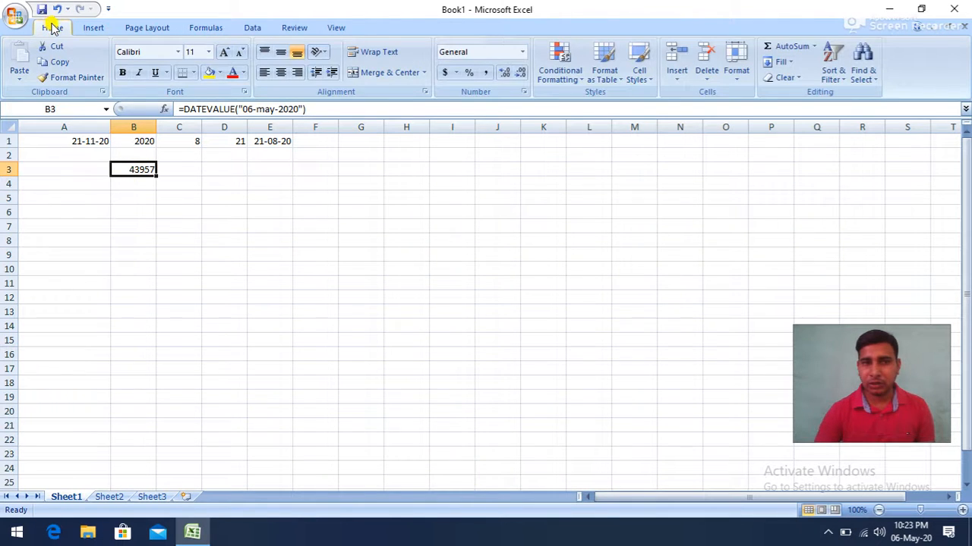
click(522, 53)
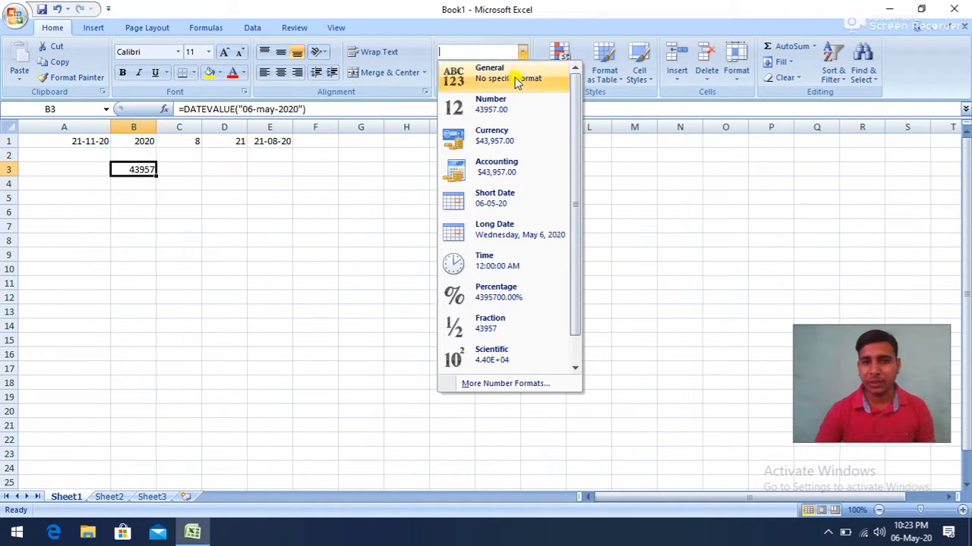
click(499, 203)
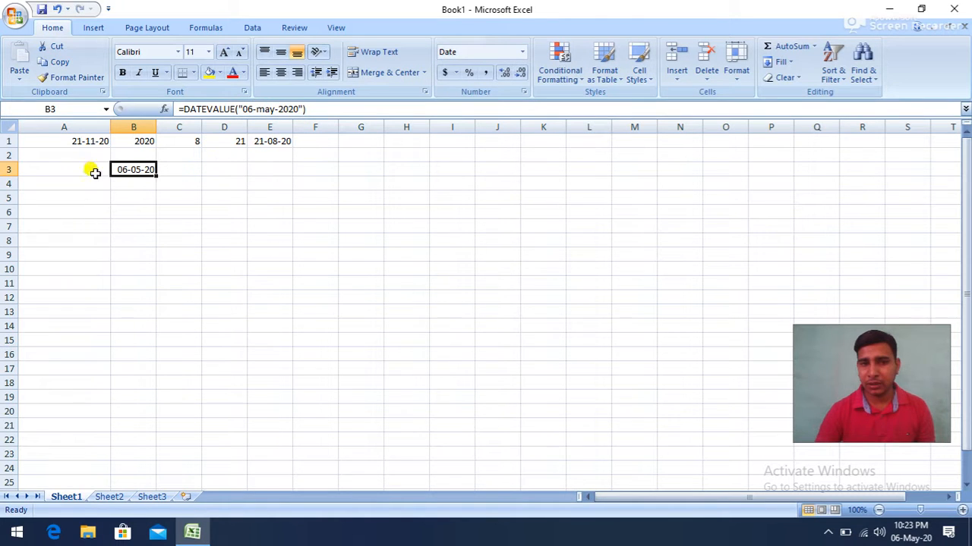
click(58, 10)
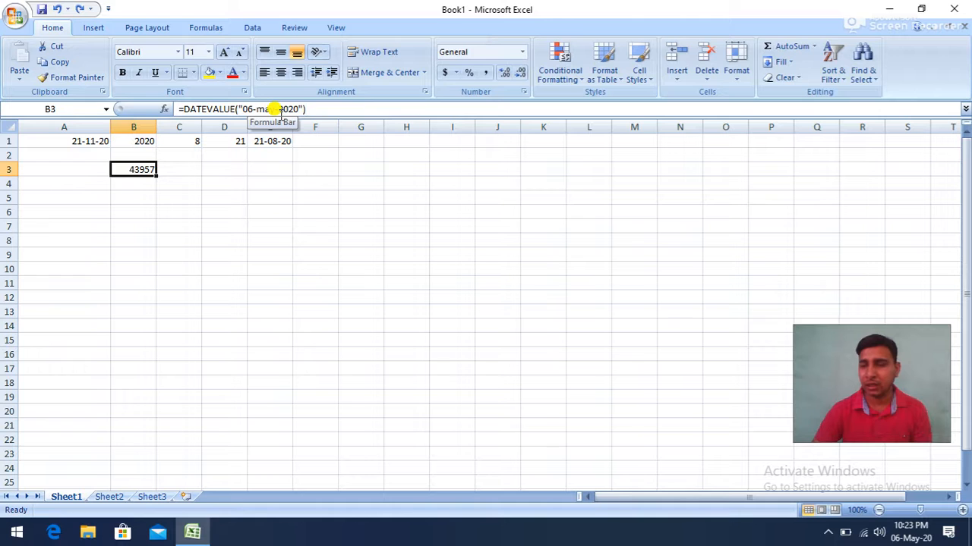
click(179, 194)
click(199, 29)
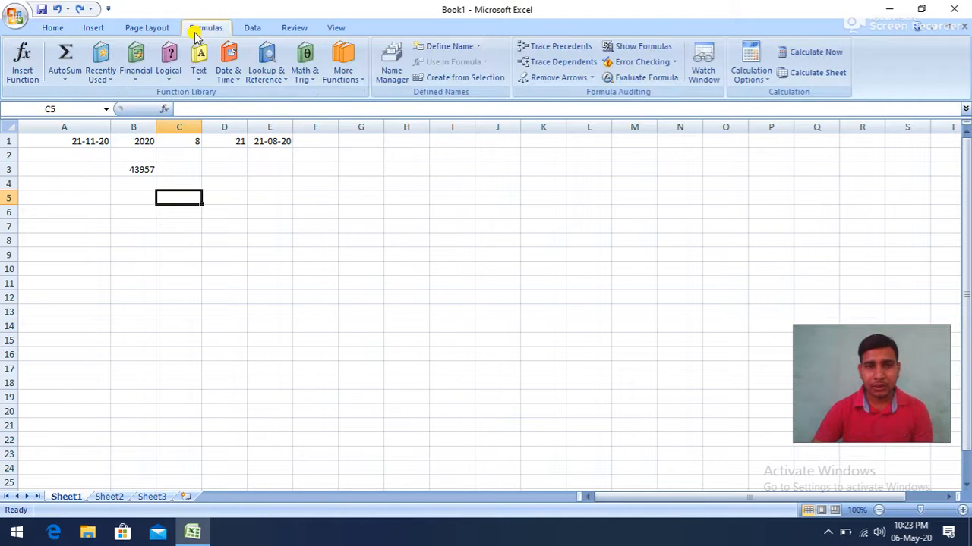
click(226, 79)
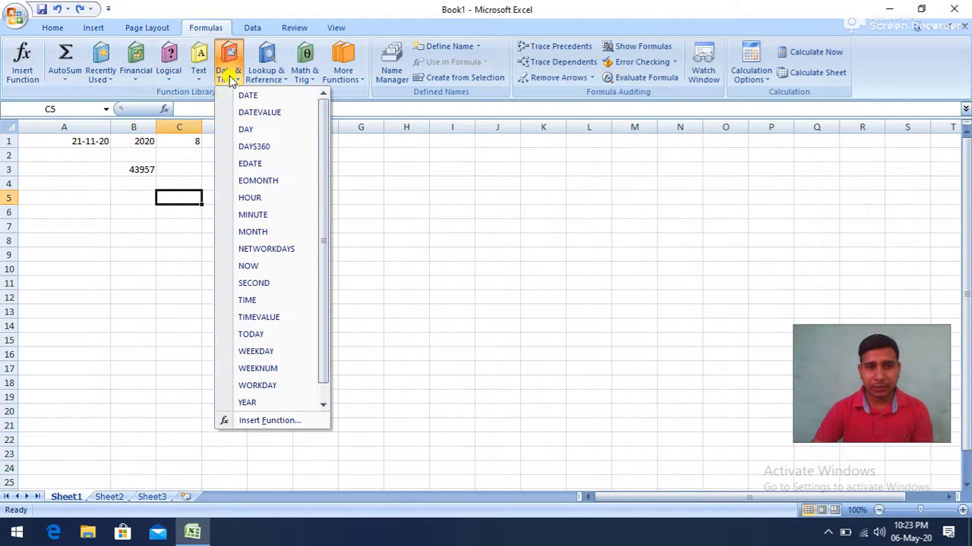
click(253, 132)
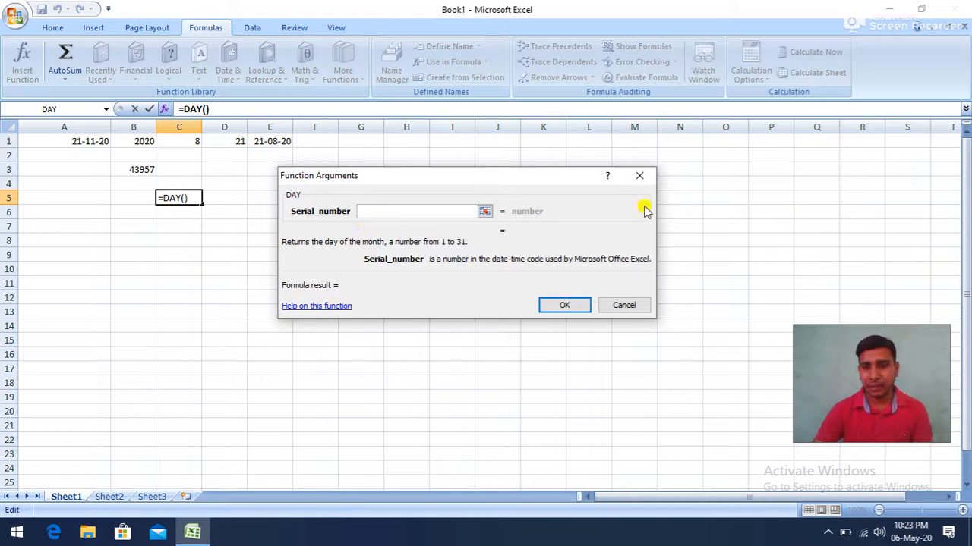
click(640, 175)
- Enter the date 06-08-2020 in cell G1 and widen column G slightly
click(359, 146)
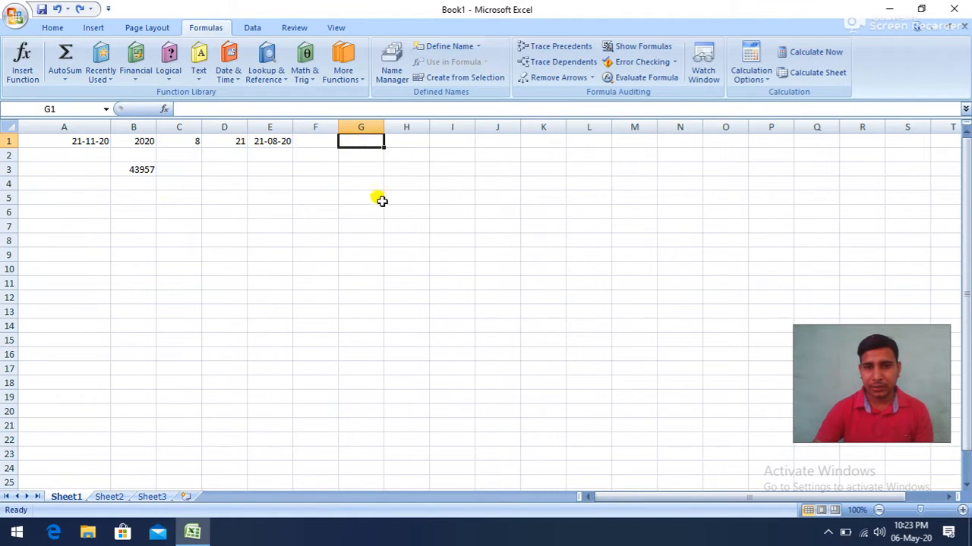
text(0)
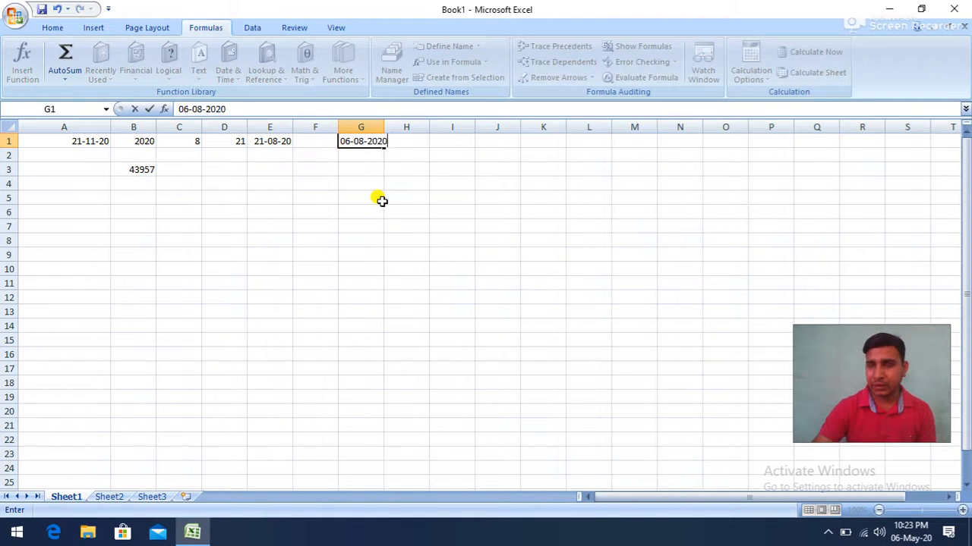
text(6-08-2020)
click(381, 198)
drag(384, 130, 399, 135)
- Insert a DAY function in cell G4 using the date in G1 as the serial number
click(355, 183)
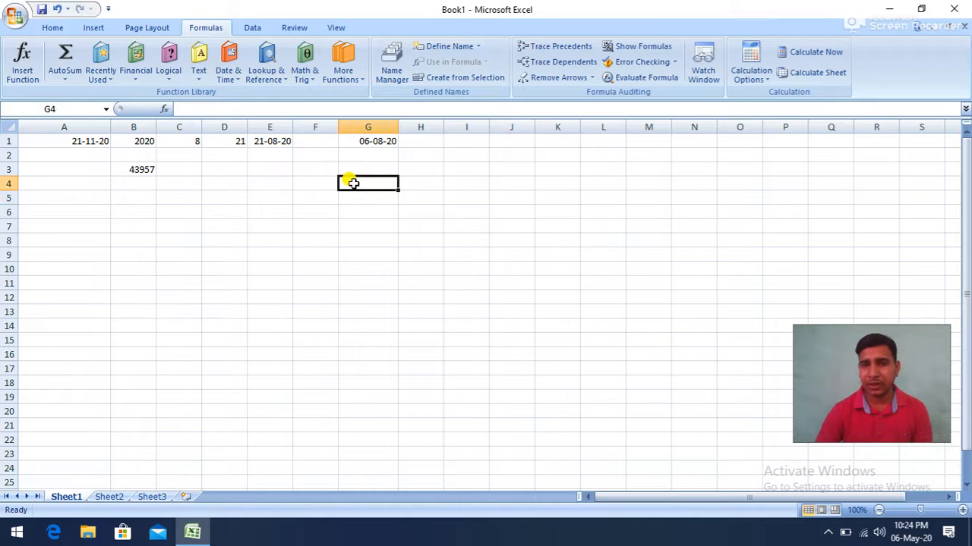
click(228, 74)
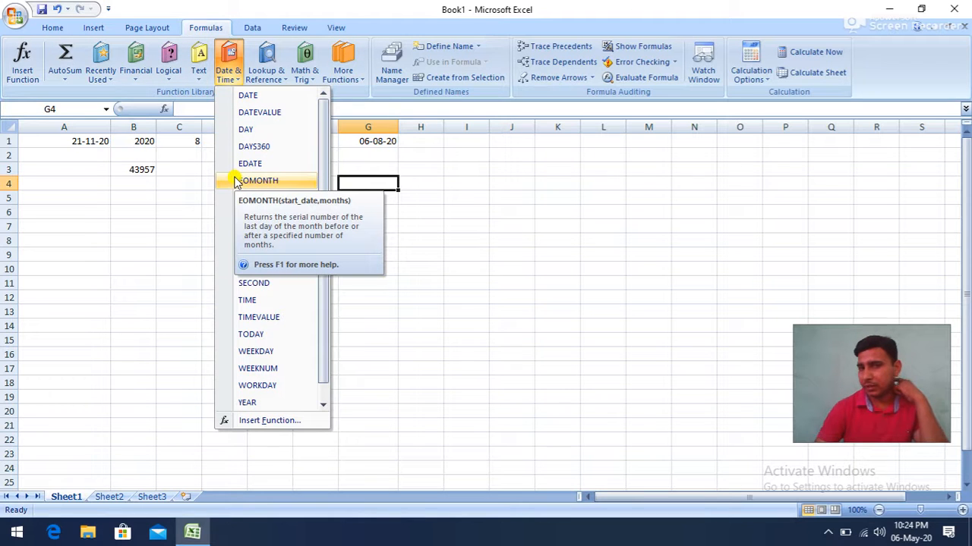
click(246, 132)
click(366, 144)
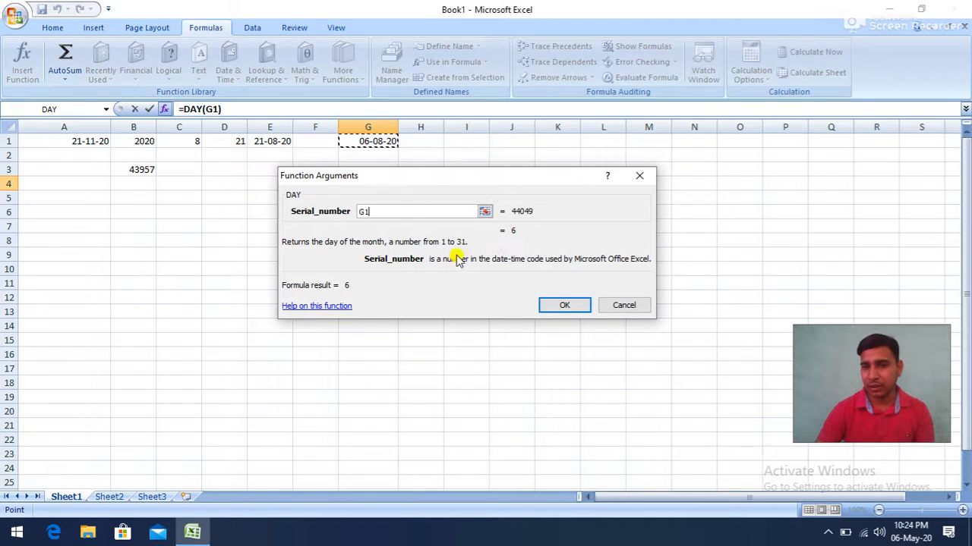
drag(434, 245, 463, 252)
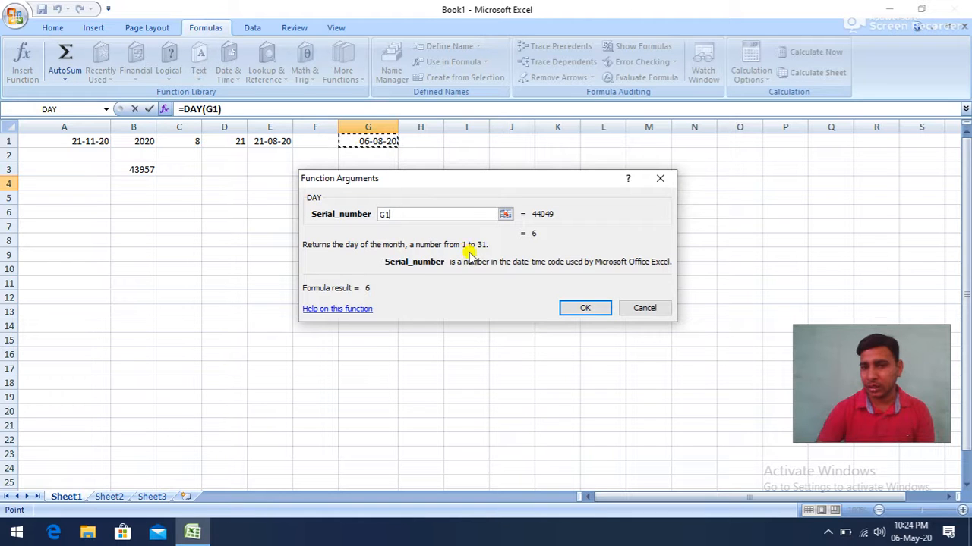
click(574, 307)
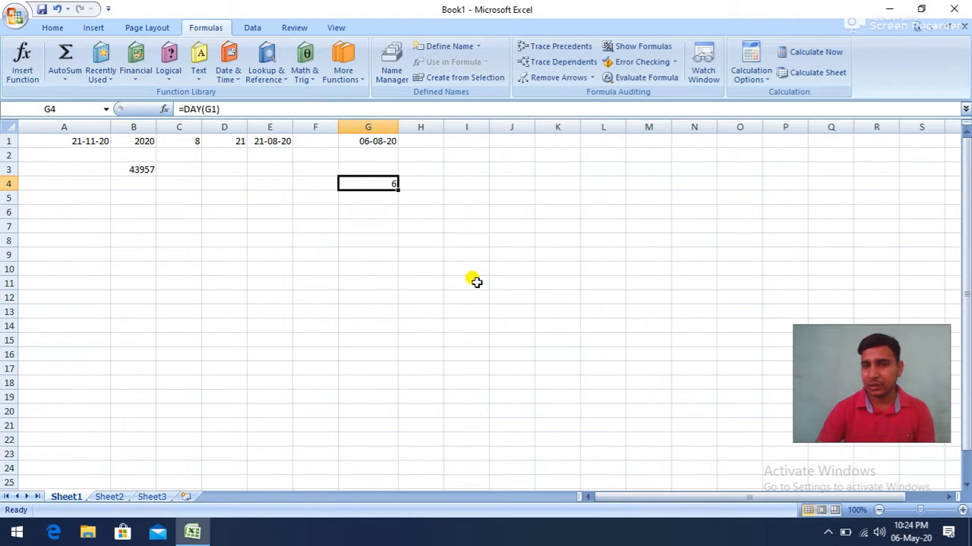
click(274, 197)
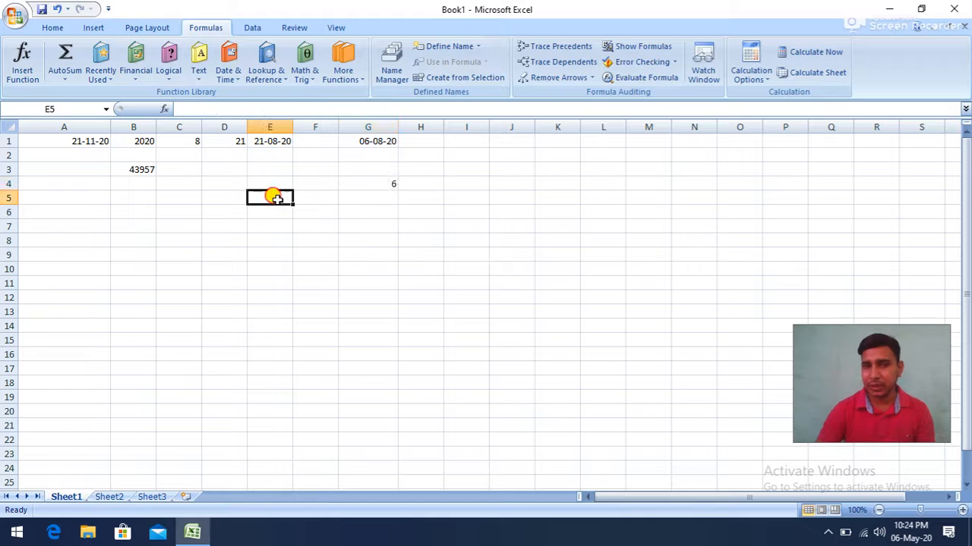
click(230, 76)
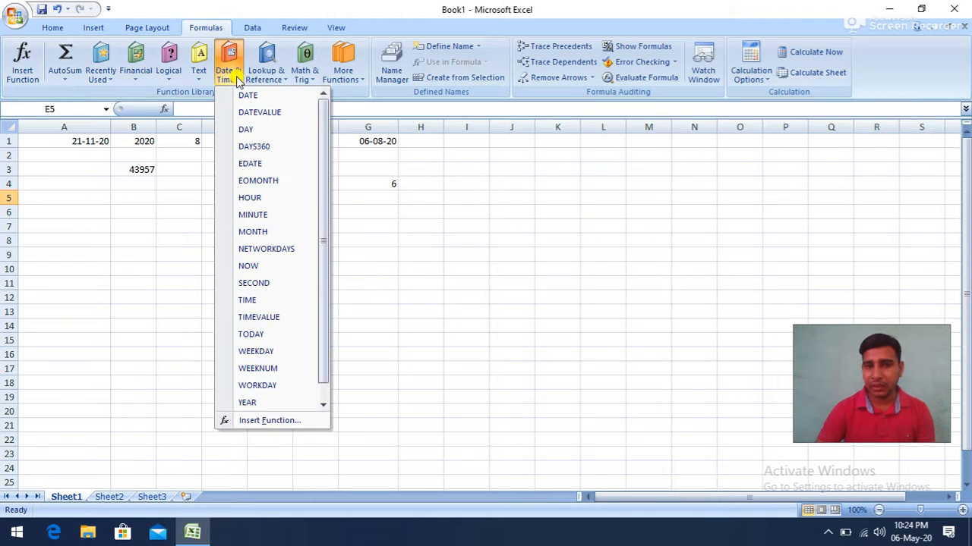
click(254, 147)
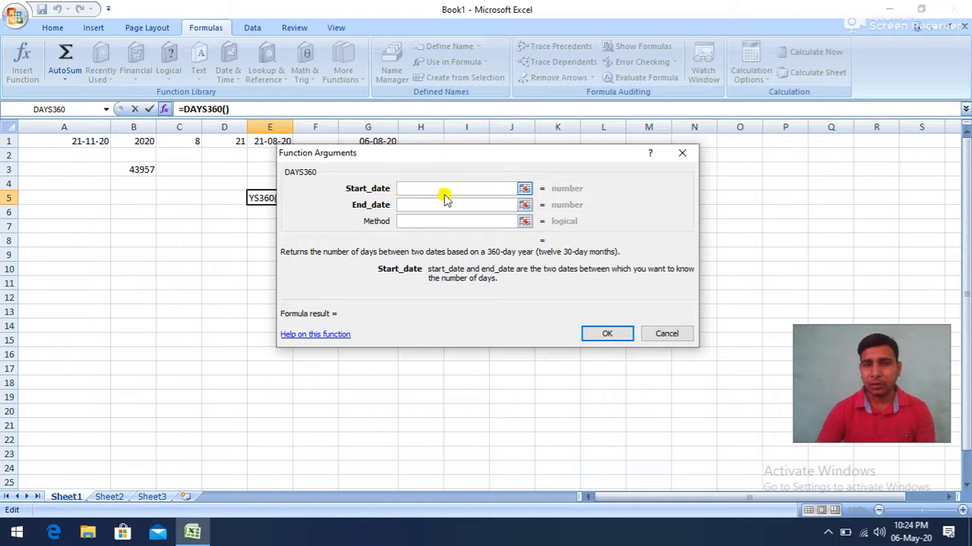
click(680, 153)
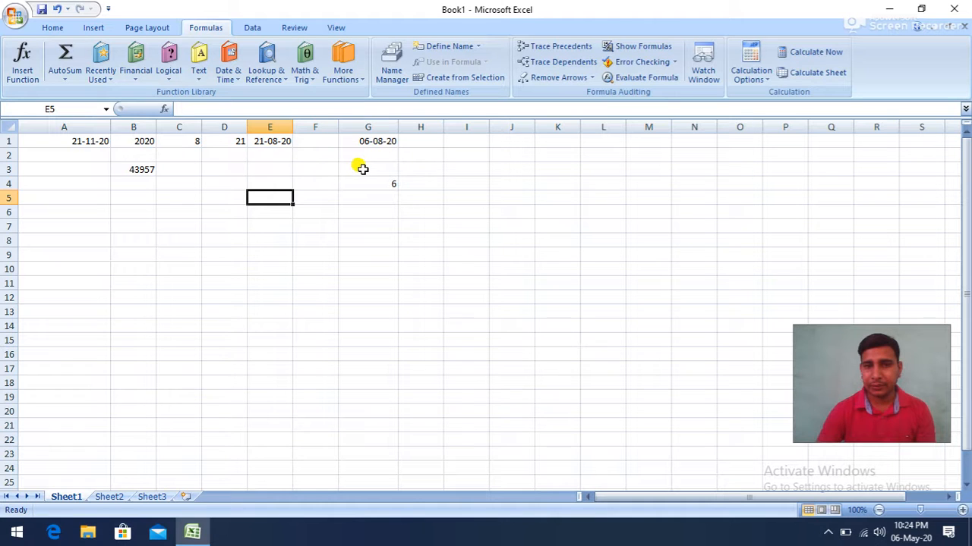
click(369, 167)
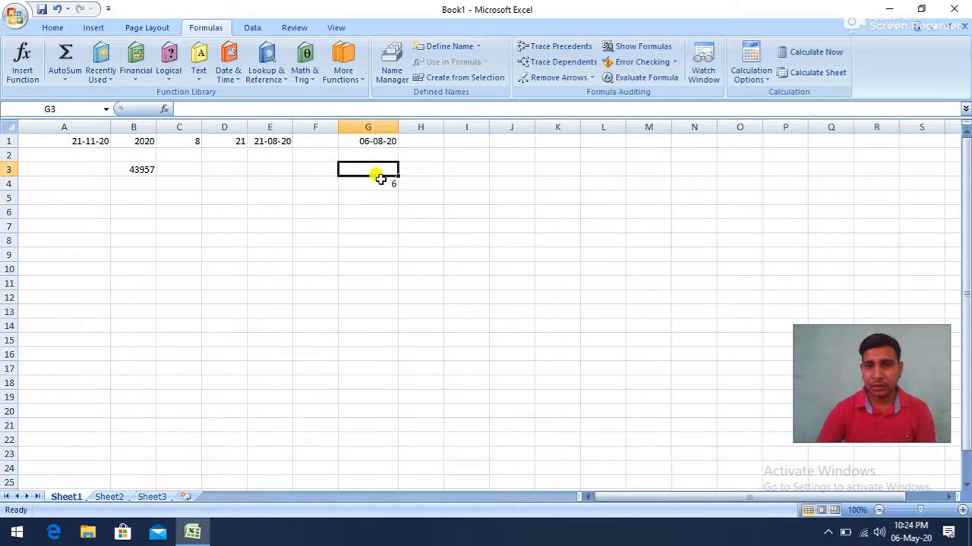
- Enter the date 05-04-19 in cell I1
click(458, 146)
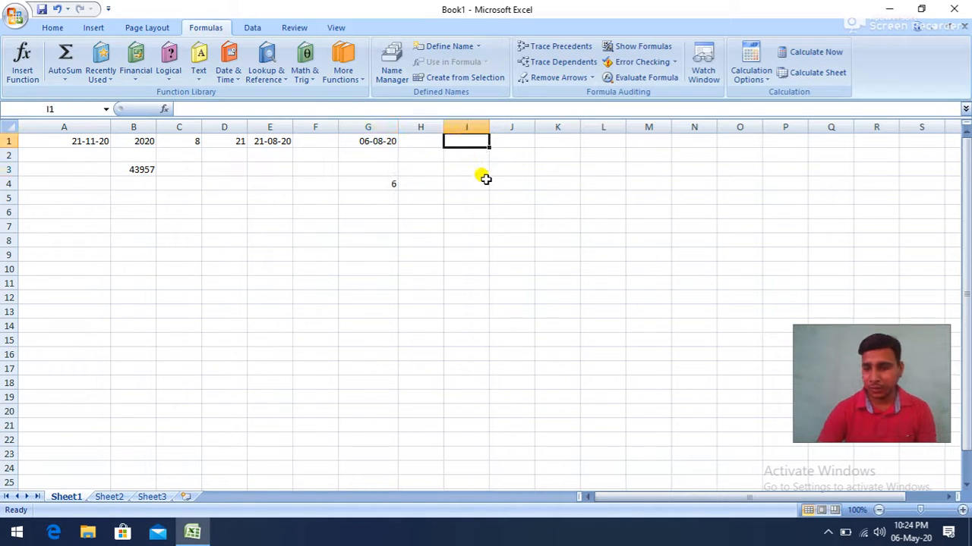
text(05-04-)
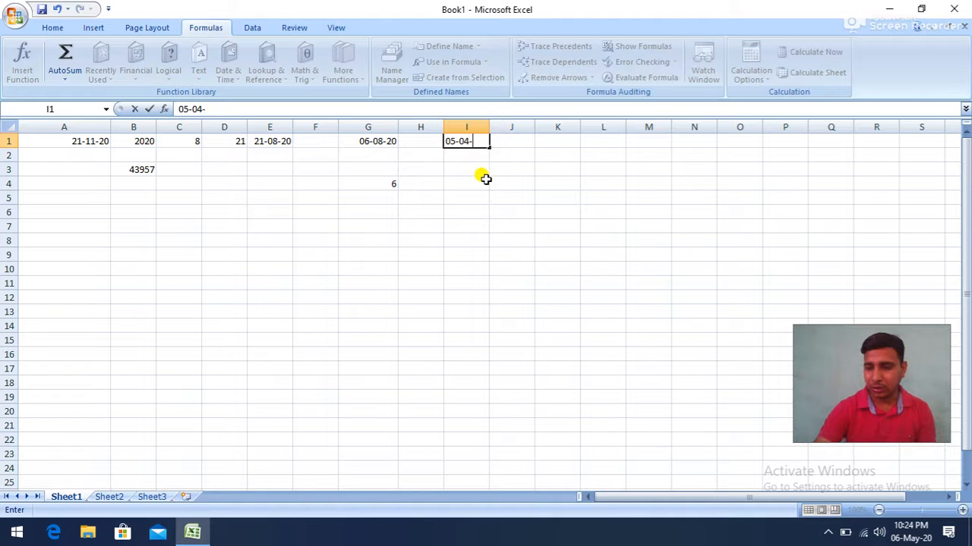
click(486, 178)
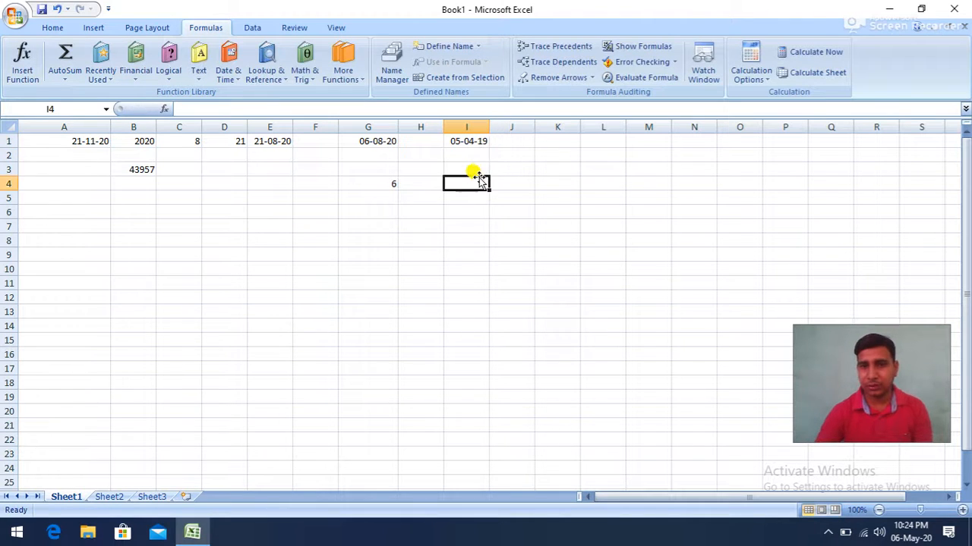
- Insert a DAYS360 function in cell I4 with I1 as the start date, G1 as the end date and the method left blank
click(198, 66)
click(226, 72)
click(250, 145)
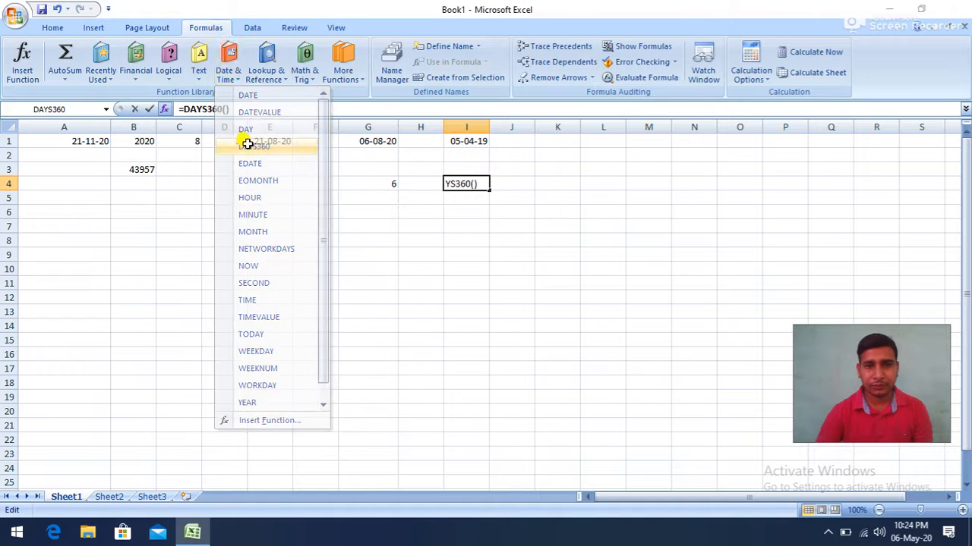
drag(458, 153, 475, 183)
click(465, 144)
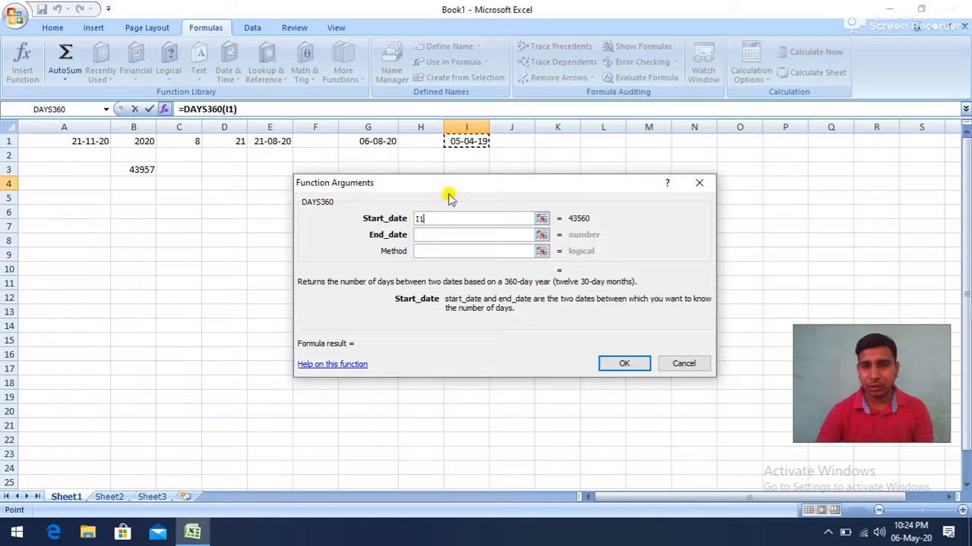
click(422, 234)
click(369, 141)
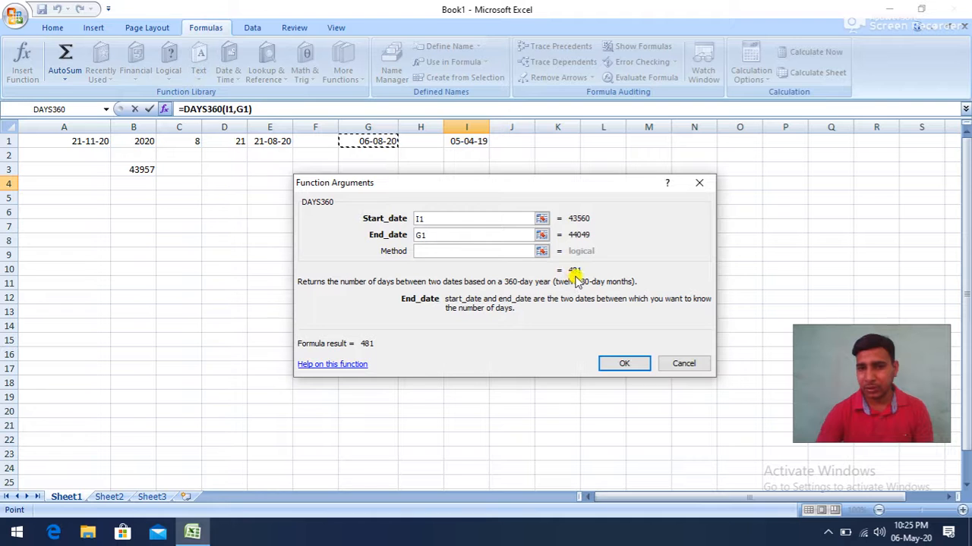
click(428, 249)
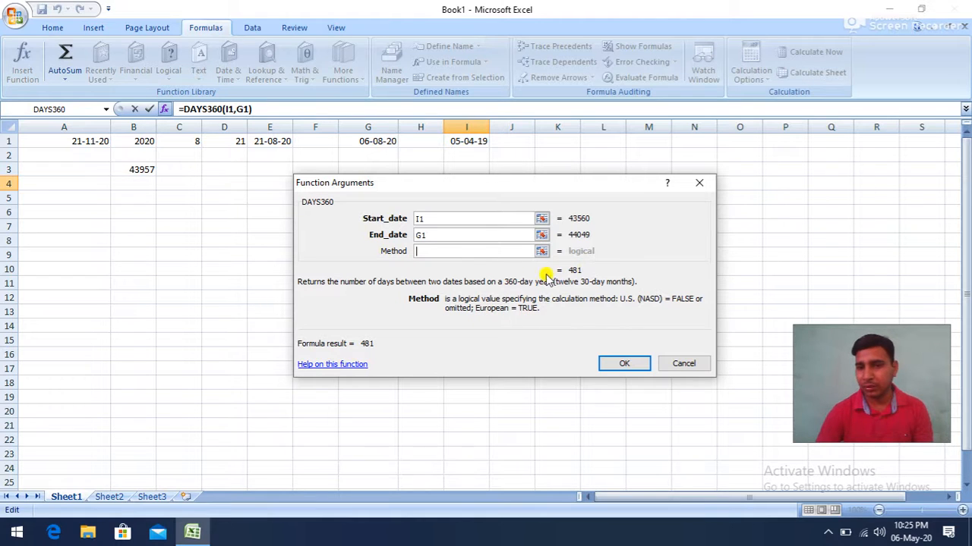
click(623, 363)
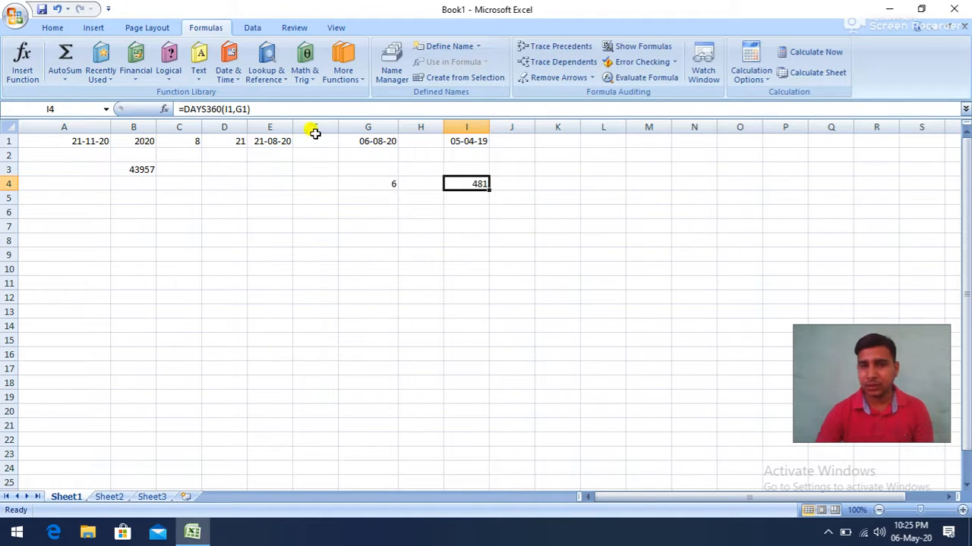
click(455, 143)
click(388, 141)
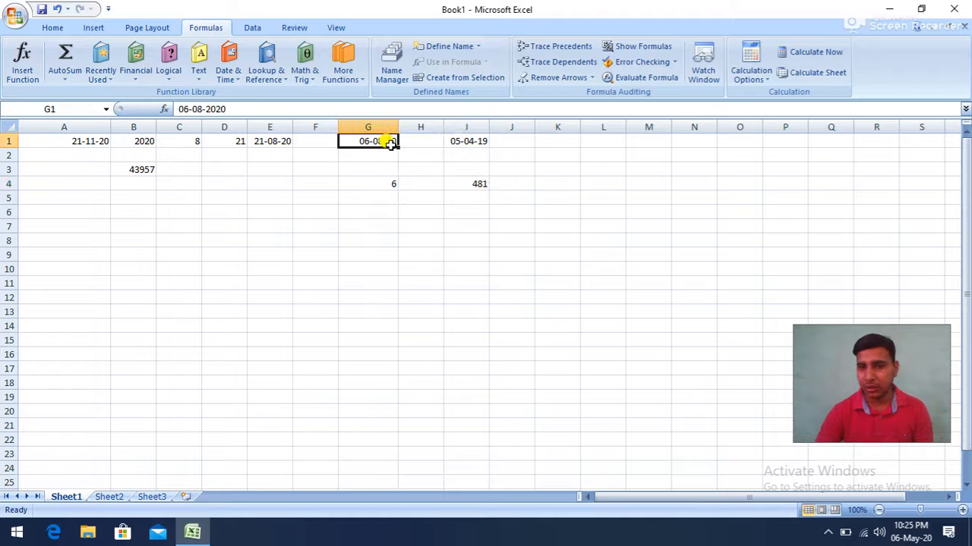
click(463, 182)
- Insert an EDATE function in cell F6 with G1 as the start date and 3 as the number of months
click(328, 211)
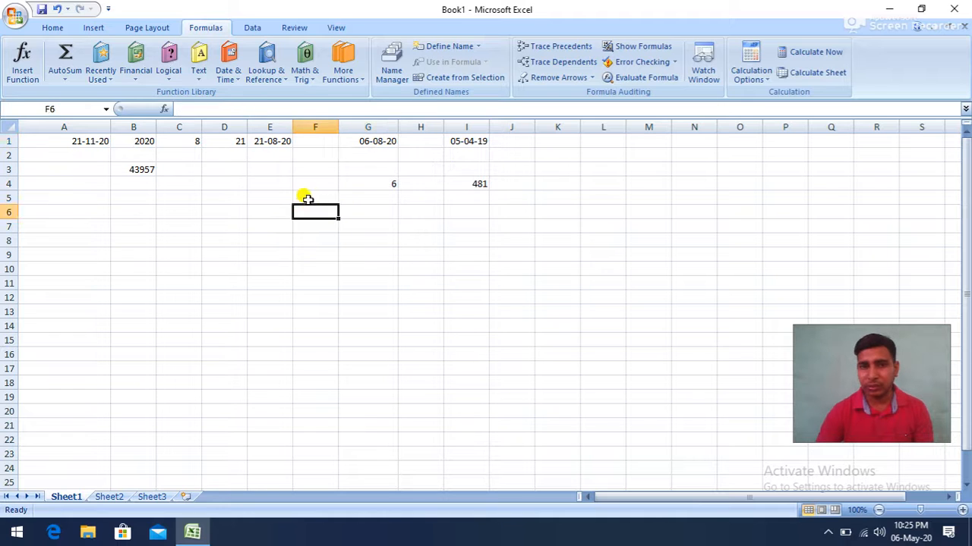
click(230, 76)
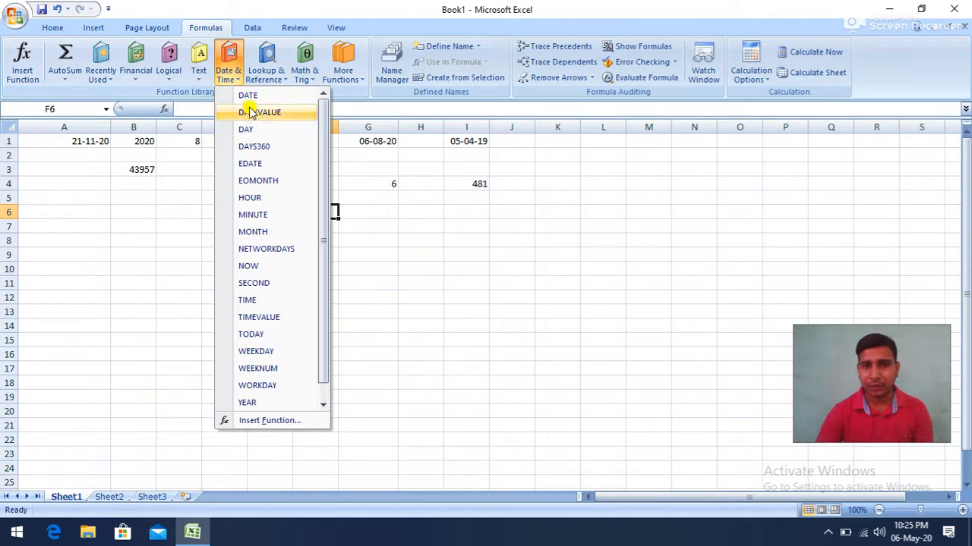
click(254, 164)
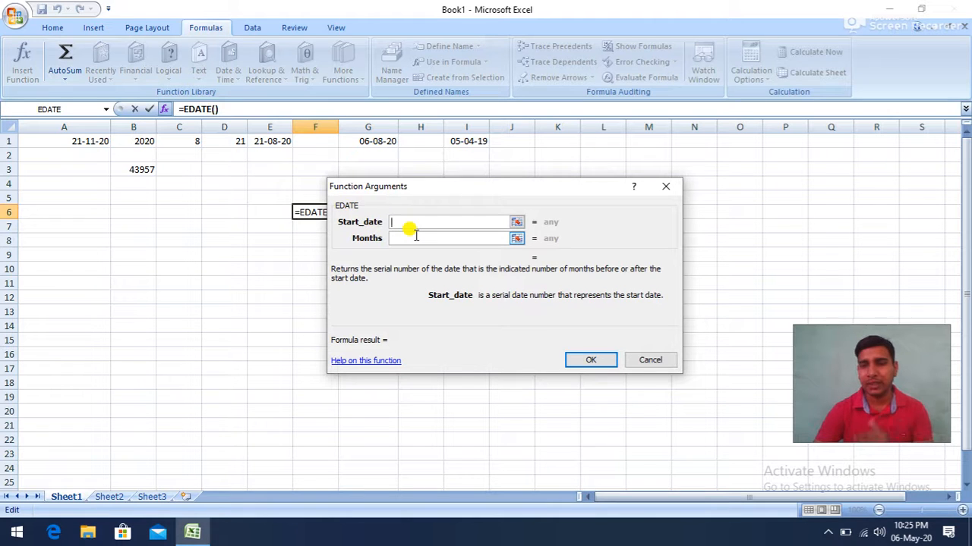
click(368, 141)
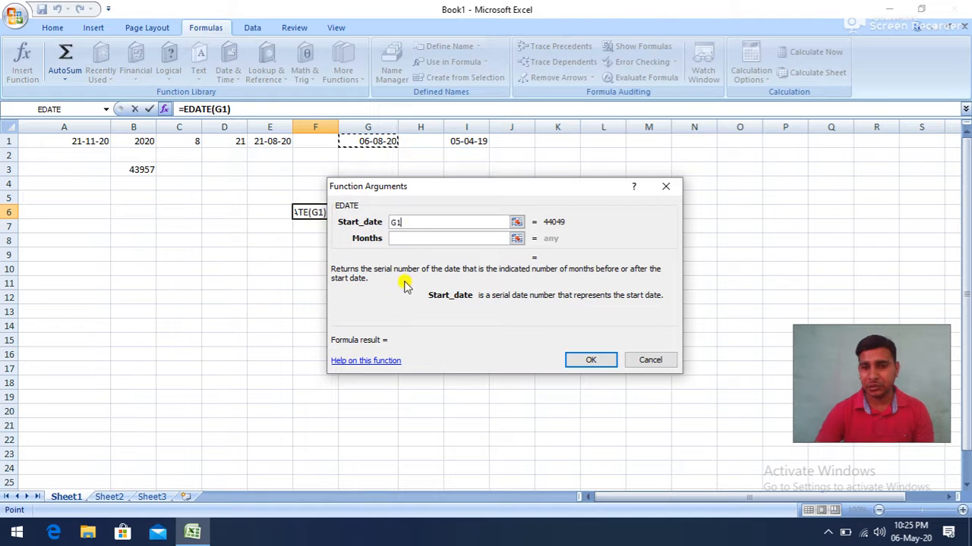
click(402, 240)
text(3)
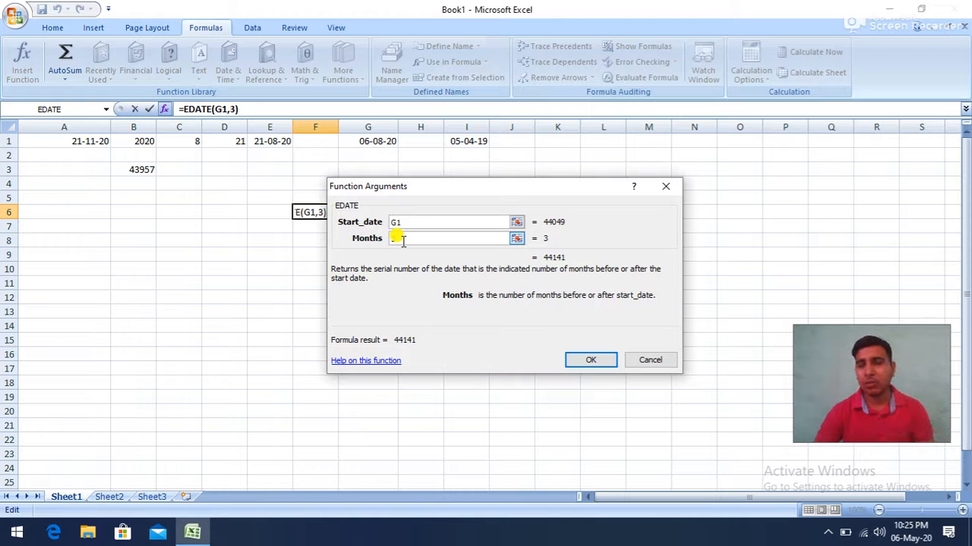
click(586, 359)
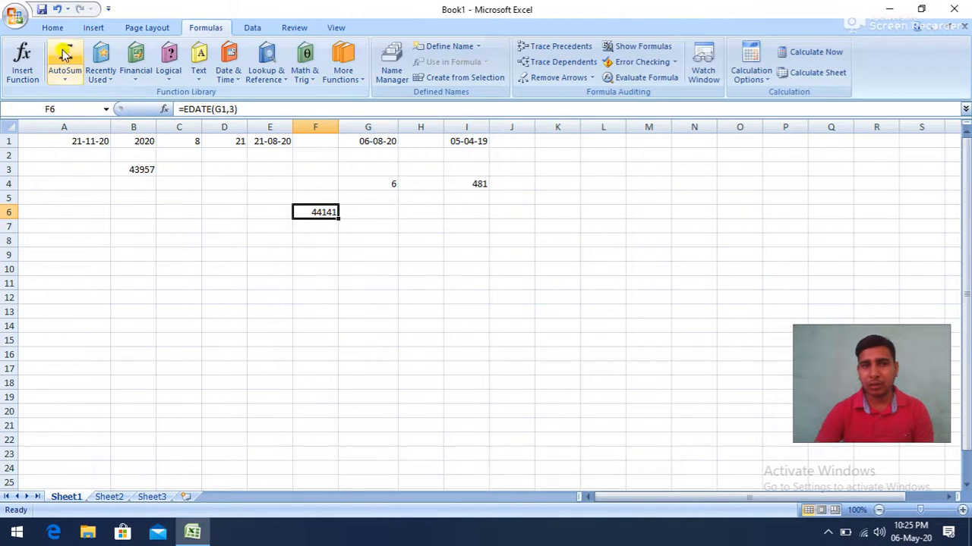
- Apply the Short Date number format to the EDATE result in cell F6
click(51, 27)
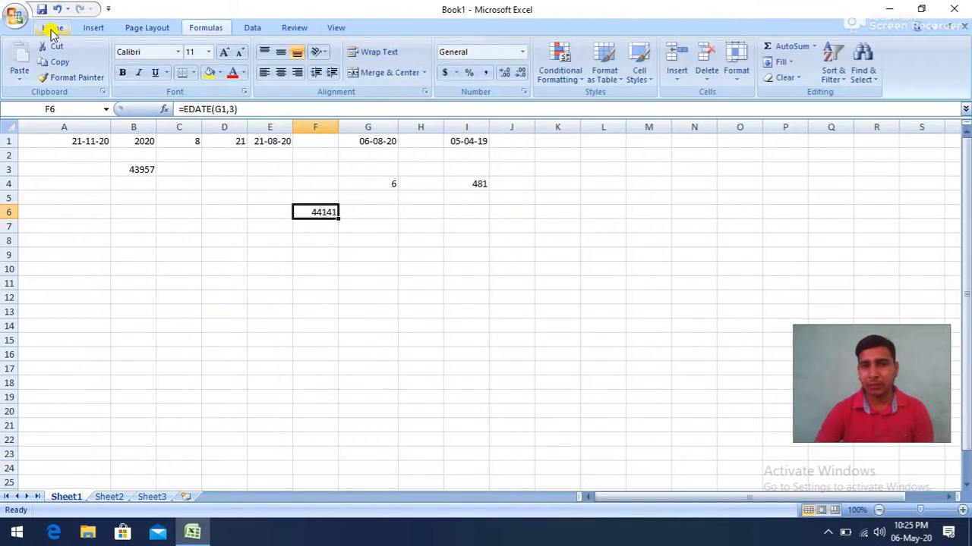
click(524, 53)
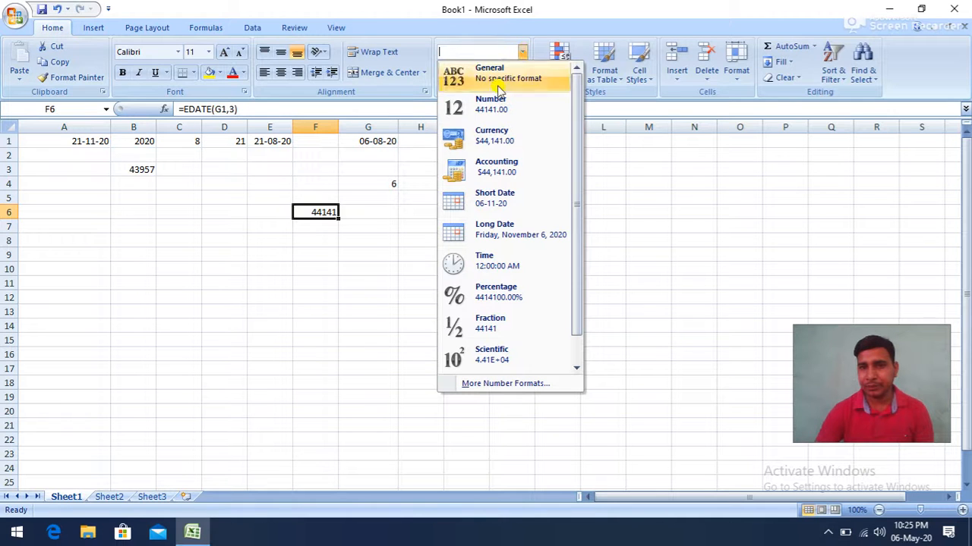
click(492, 203)
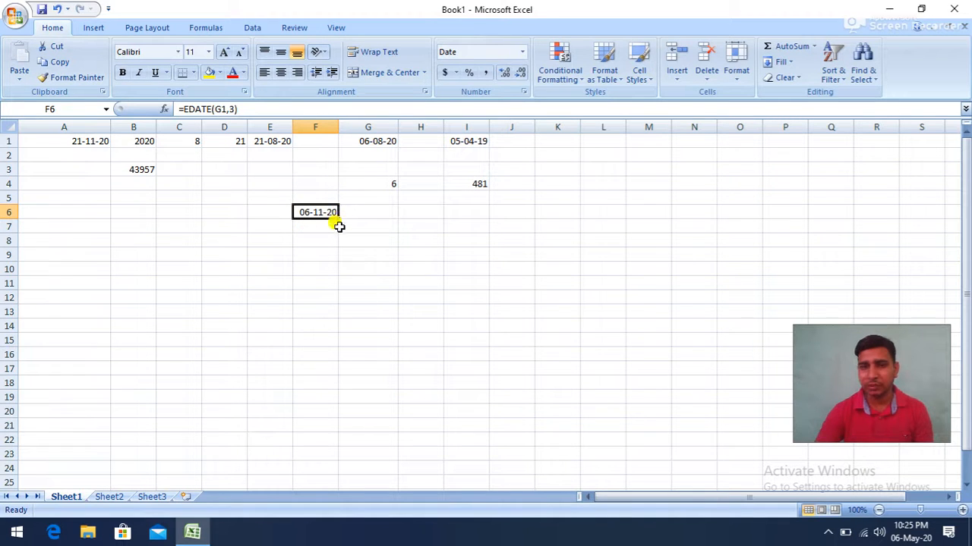
- Insert an EOMONTH function in cell G7 with G1 as the start date and 3 as the number of months
click(375, 226)
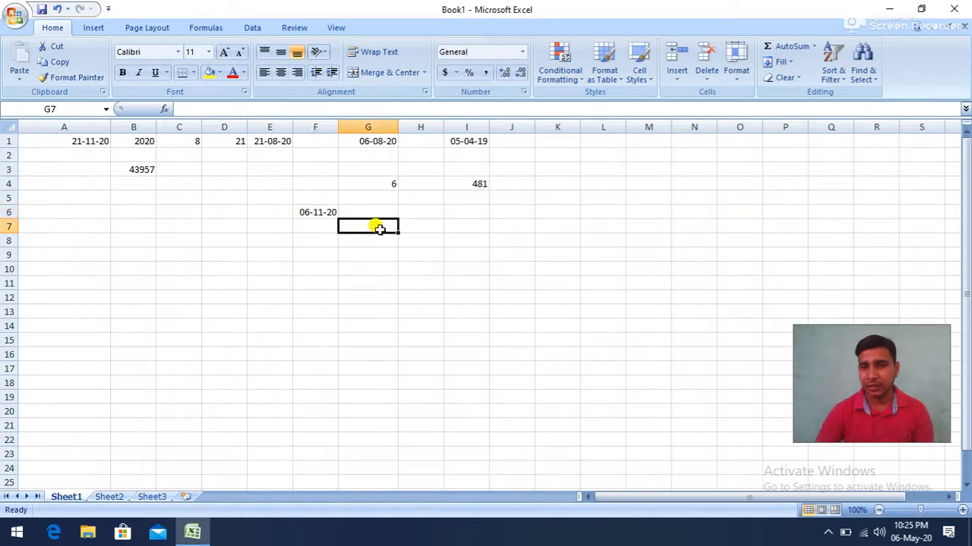
click(205, 29)
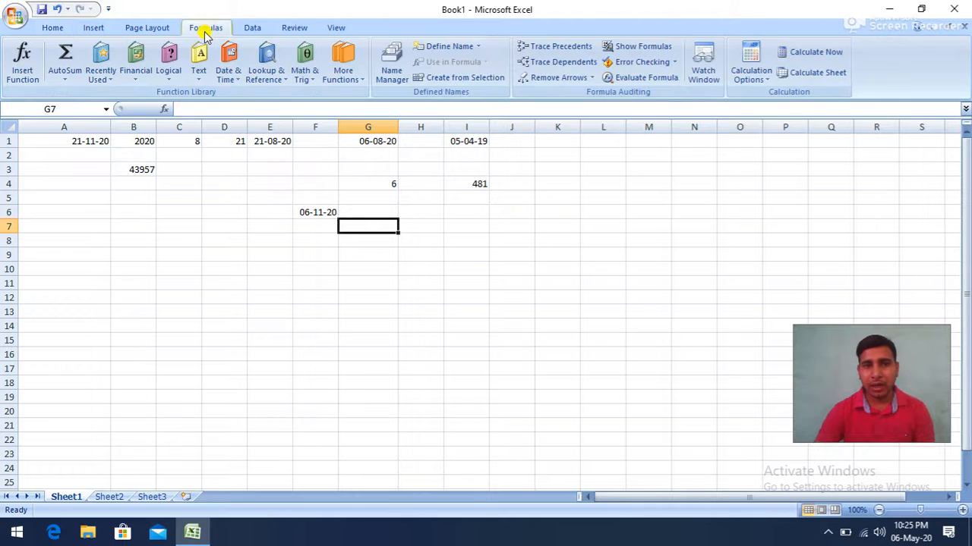
click(227, 75)
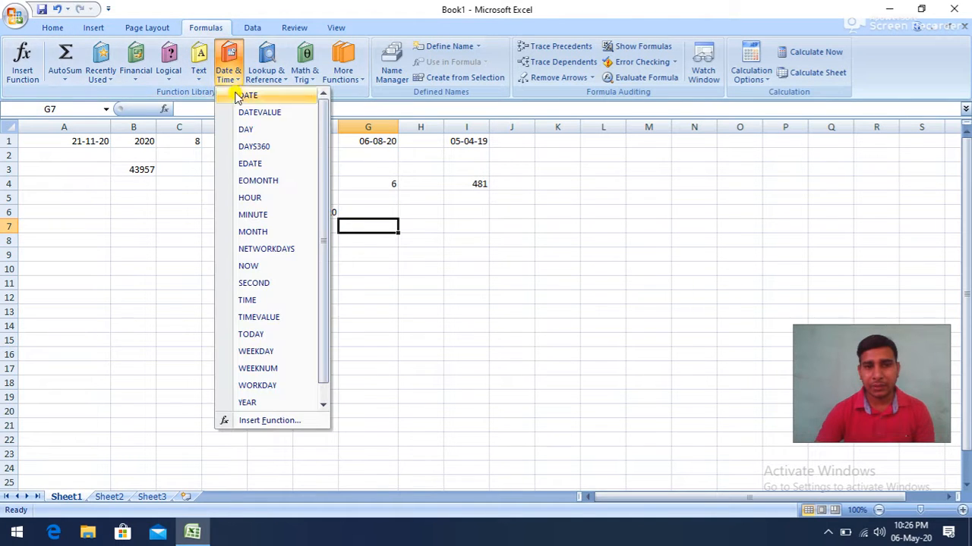
click(256, 180)
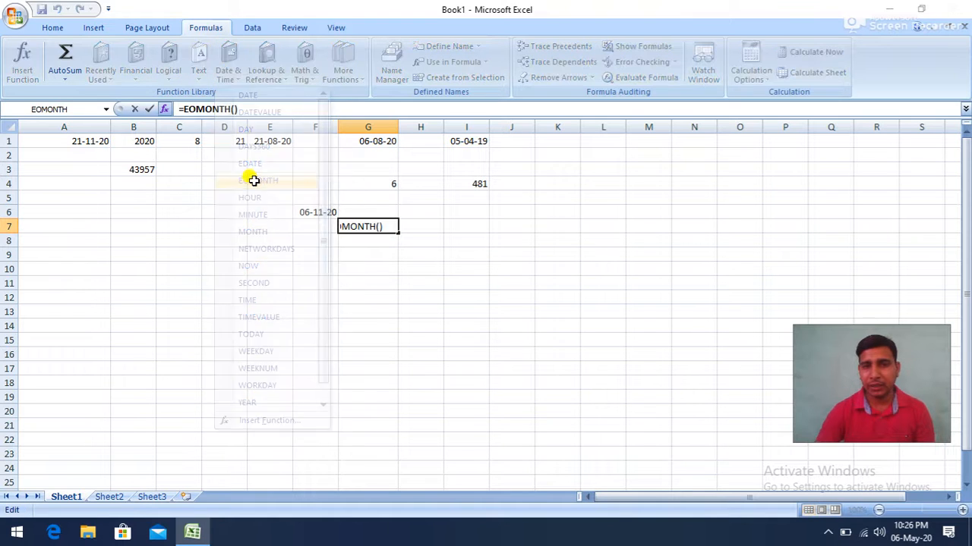
drag(445, 199, 562, 201)
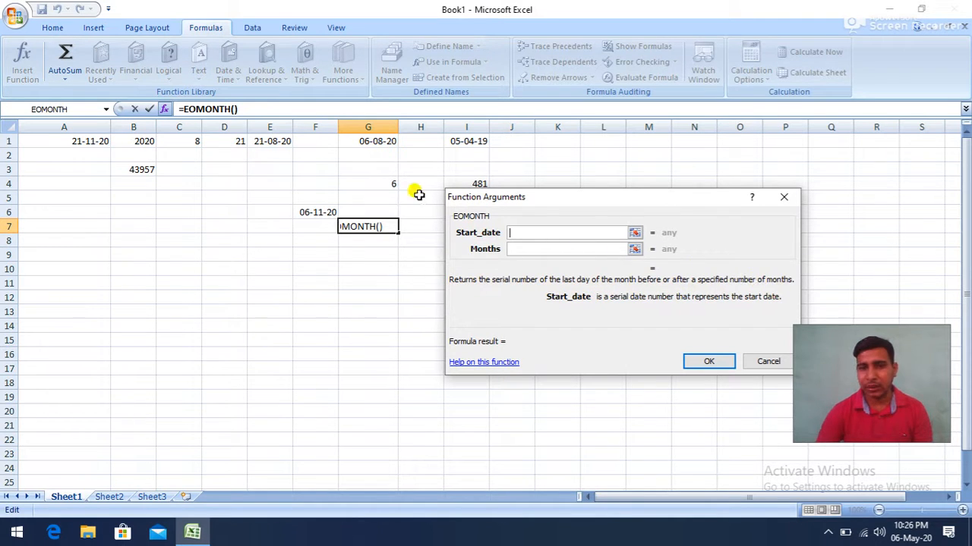
click(372, 136)
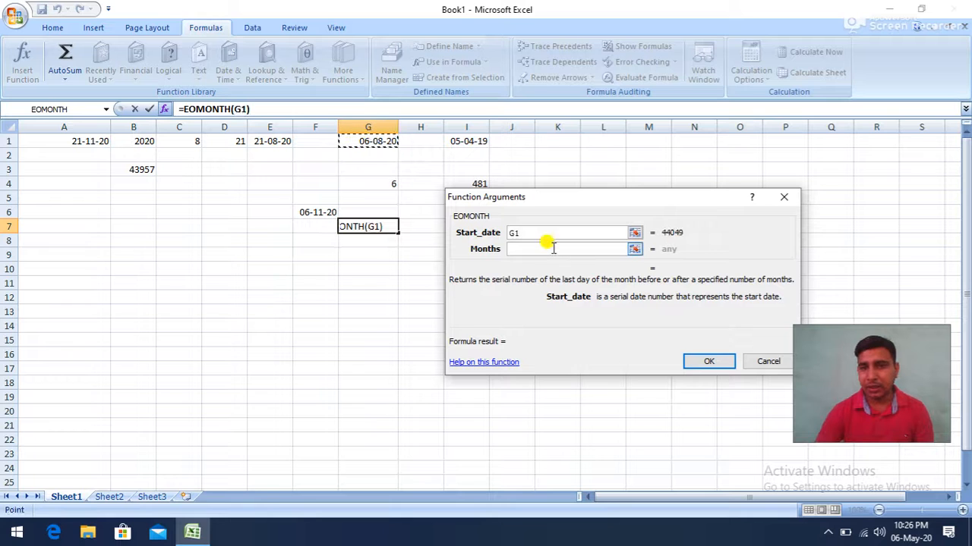
click(529, 250)
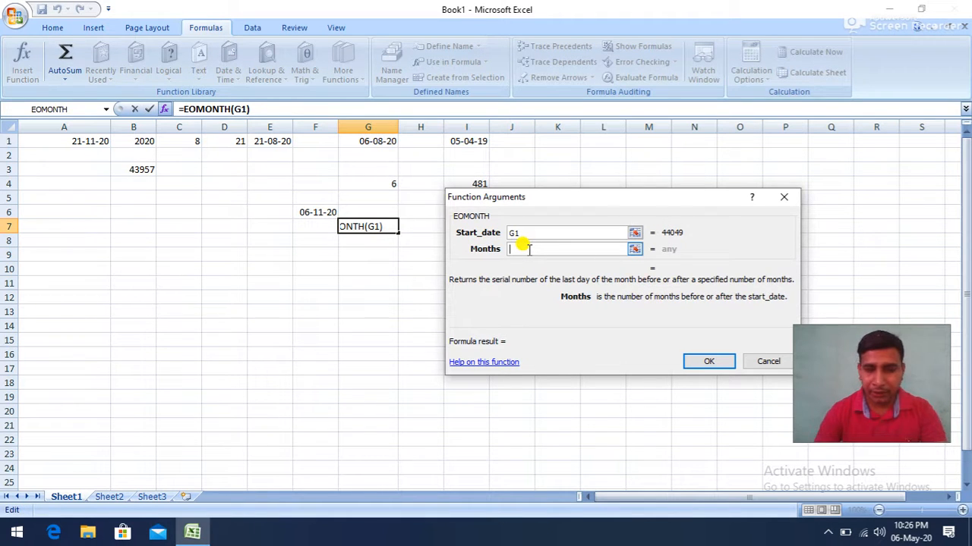
text(3)
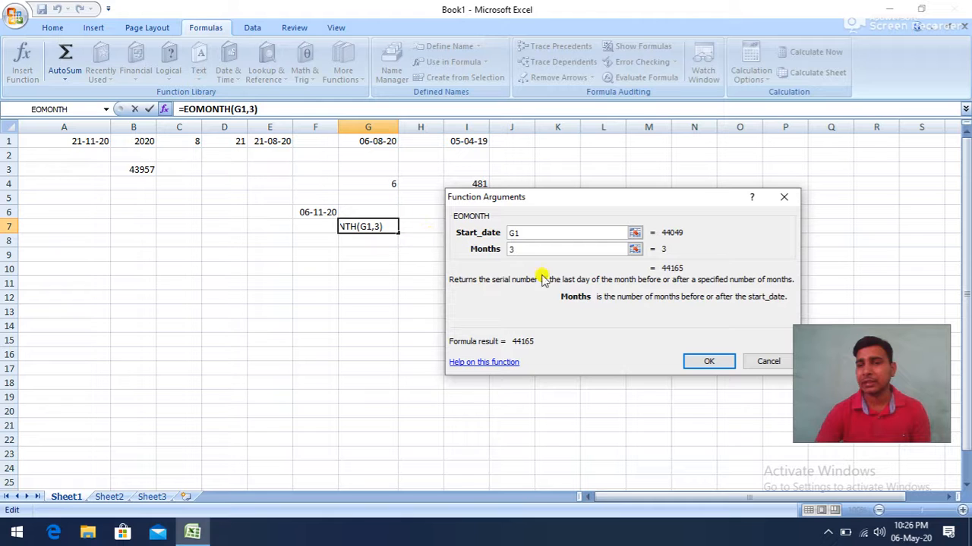
click(706, 363)
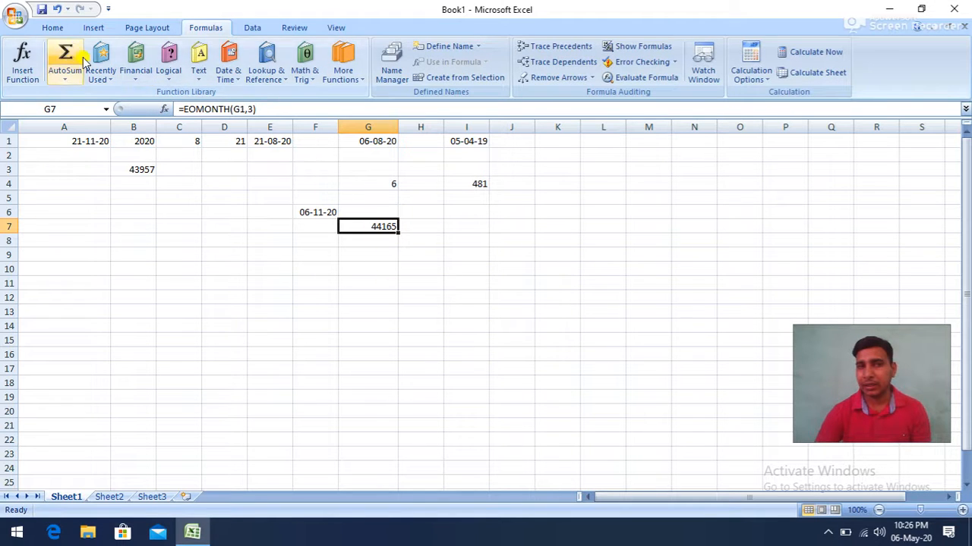
- Apply the Short Date number format to the EOMONTH result in cell G7
click(52, 27)
click(522, 53)
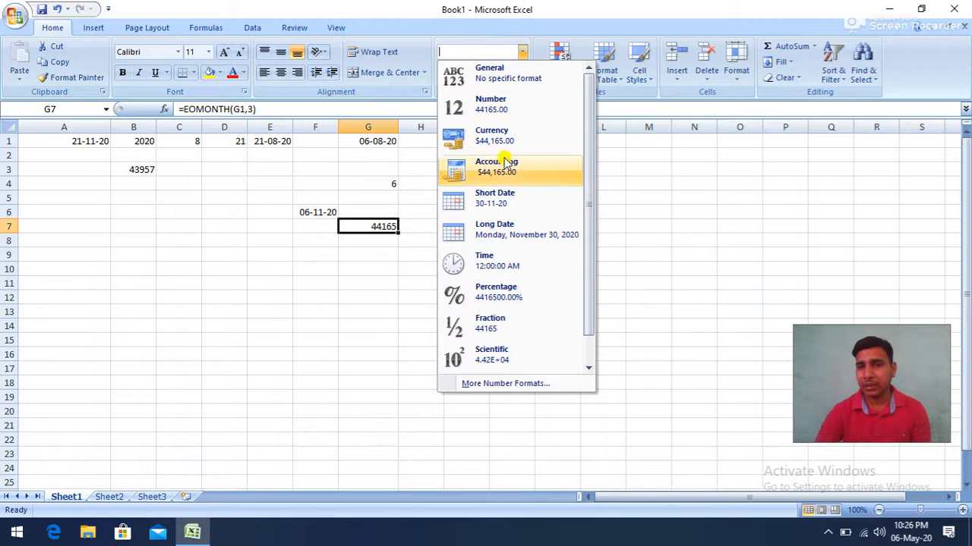
click(495, 198)
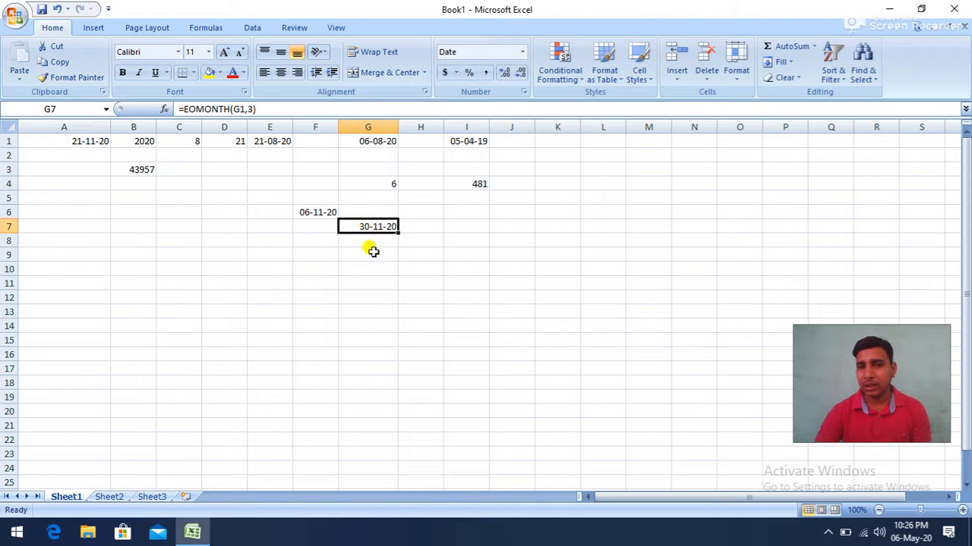
click(365, 142)
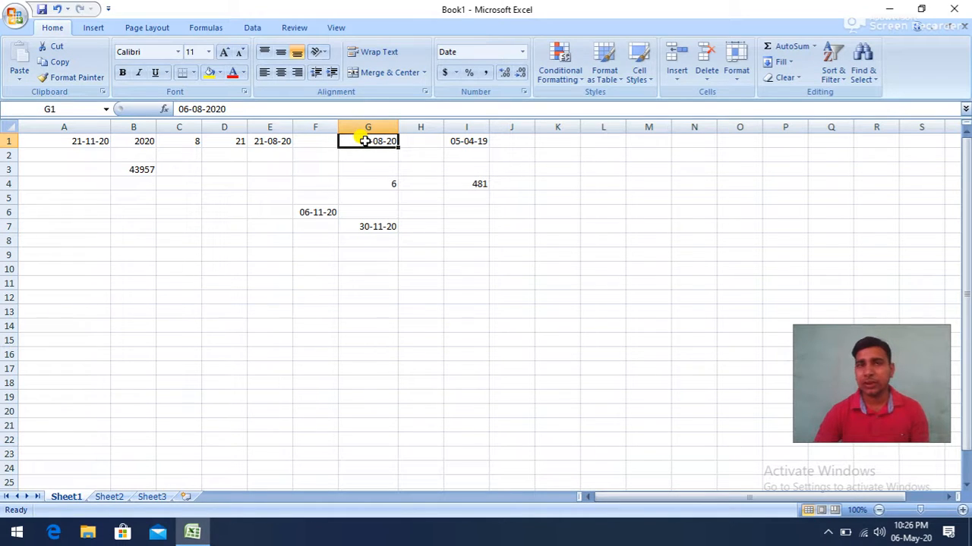
- Insert a NOW function in cell F8 for the current date and time
click(316, 240)
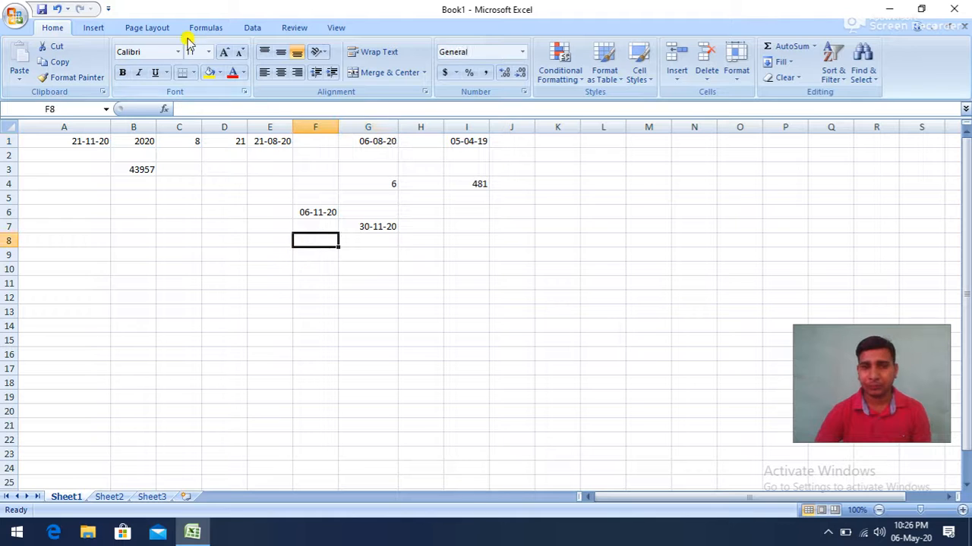
click(210, 27)
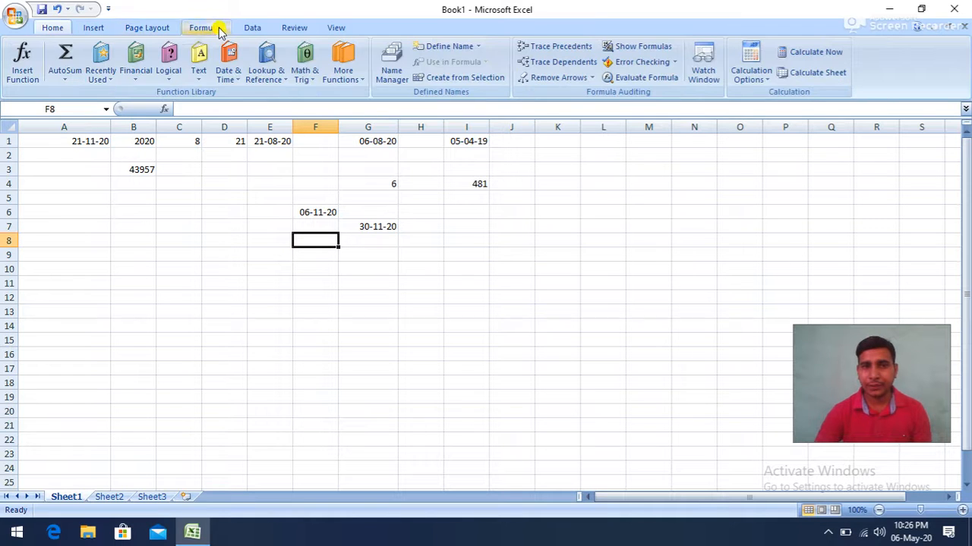
click(231, 76)
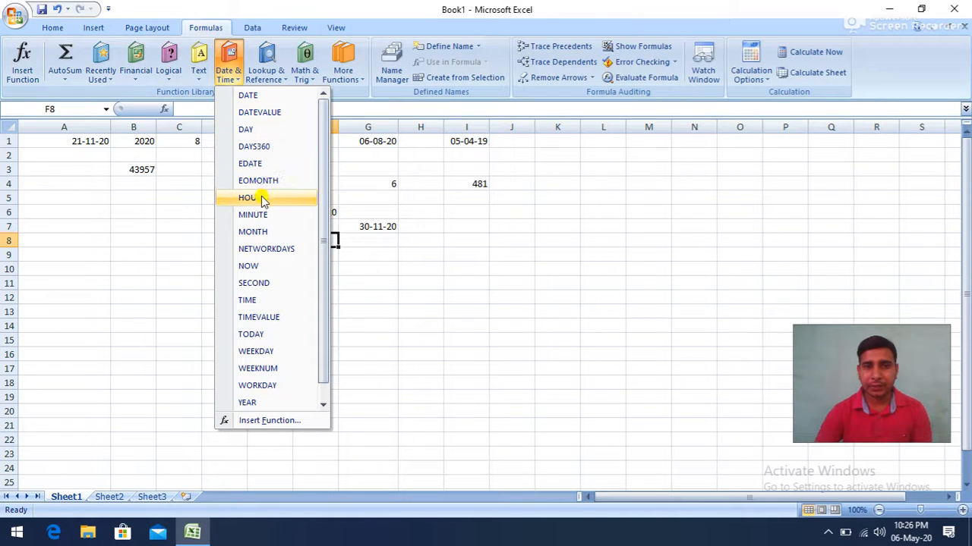
click(255, 266)
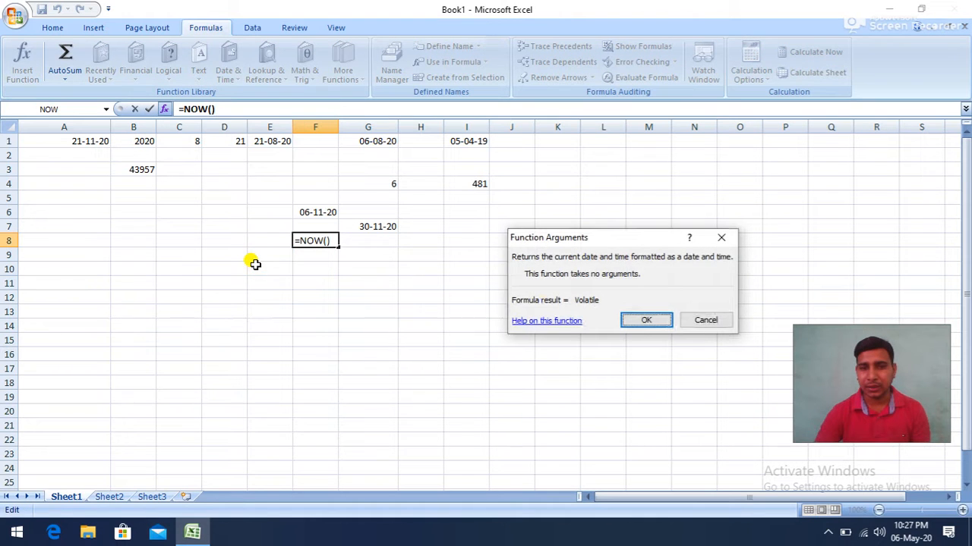
click(630, 321)
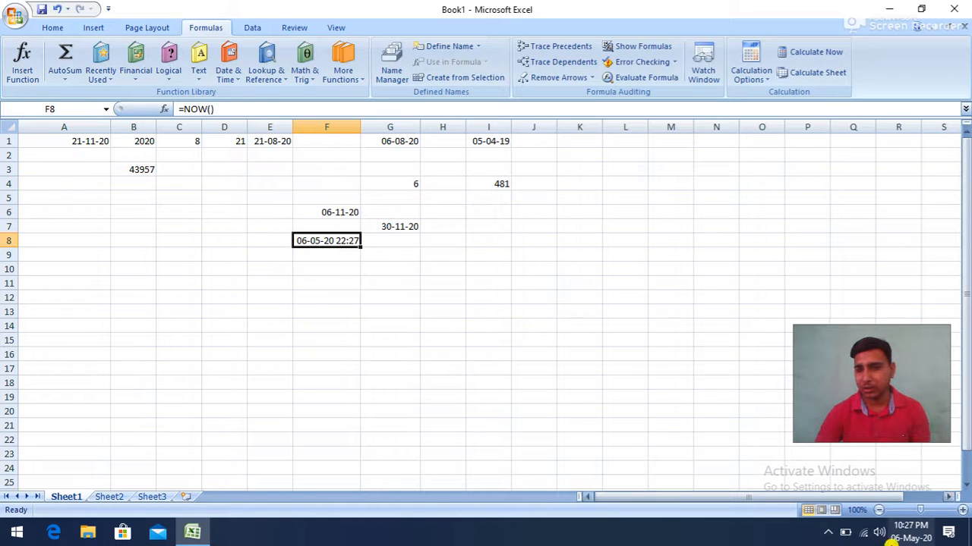
mouse_move(909, 536)
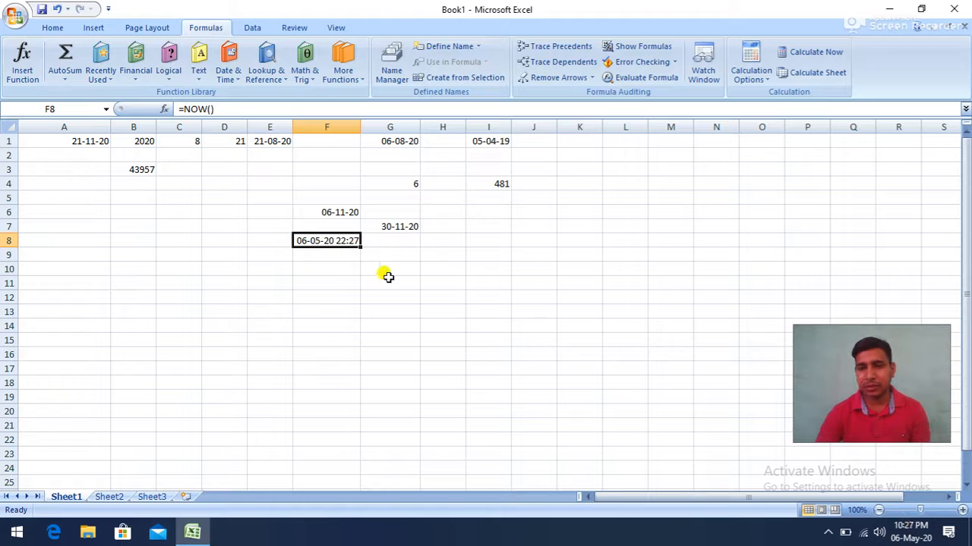
- Insert an HOUR function in cell G9 that takes the date and time in F8 as its serial number
click(401, 256)
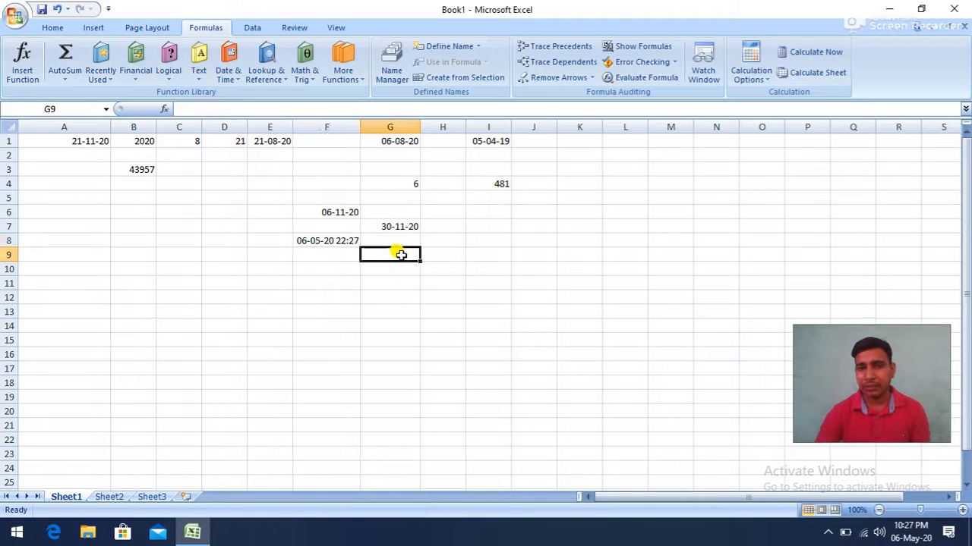
click(199, 65)
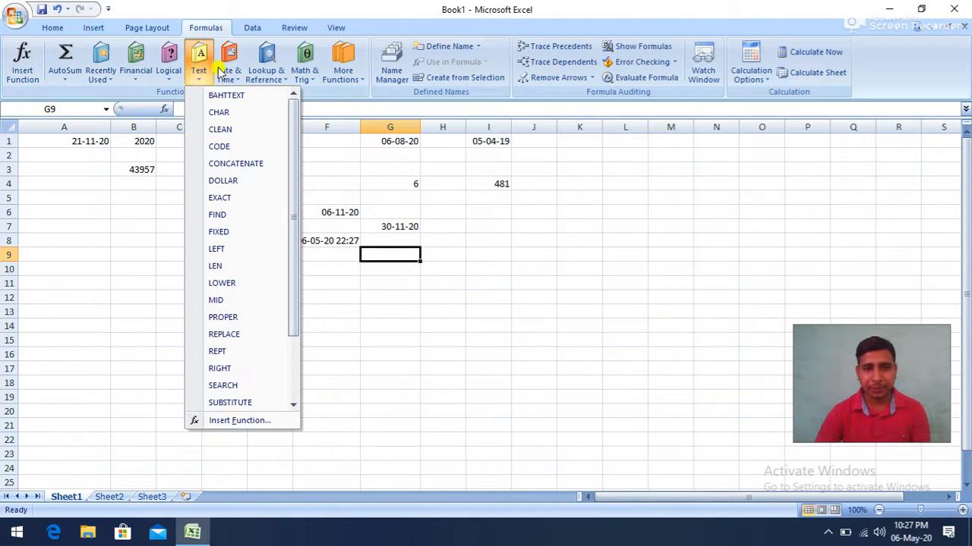
click(228, 70)
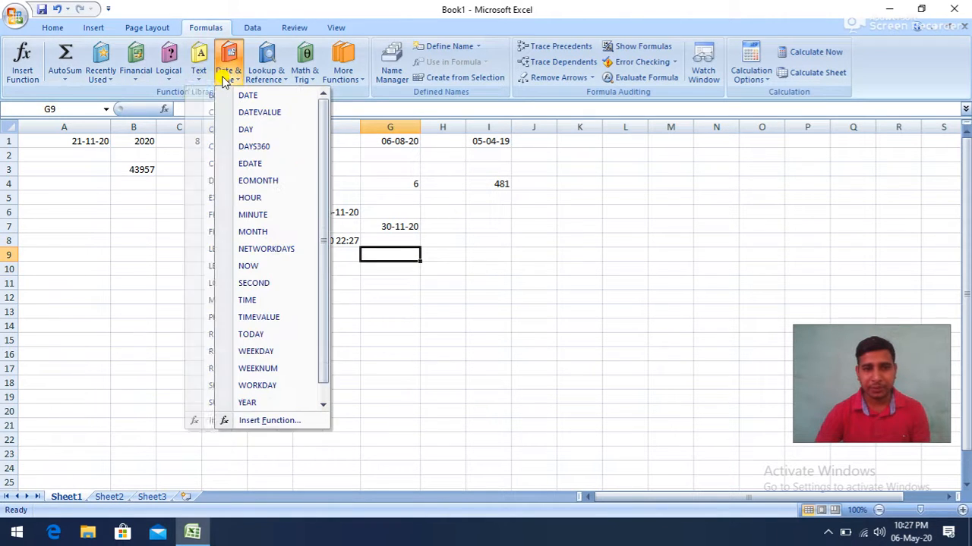
click(253, 198)
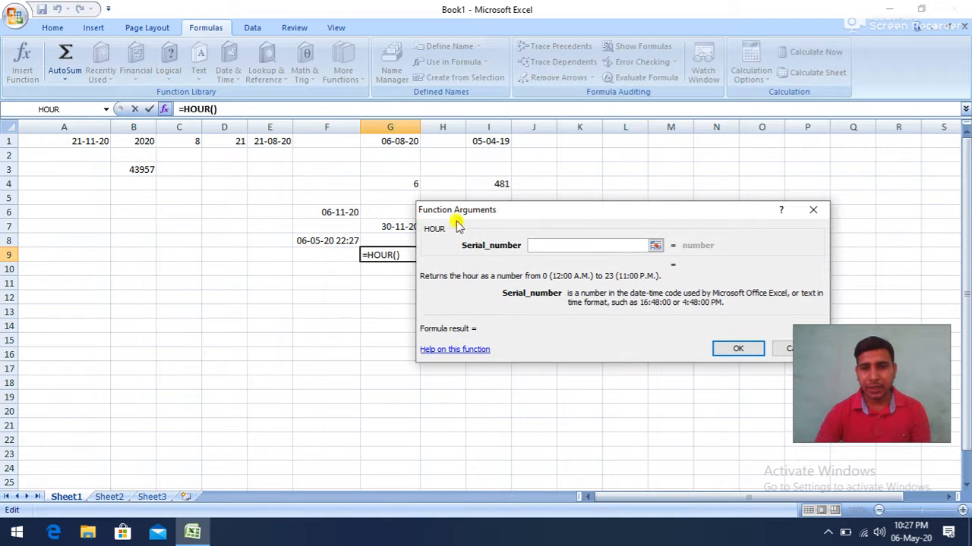
drag(531, 217, 591, 113)
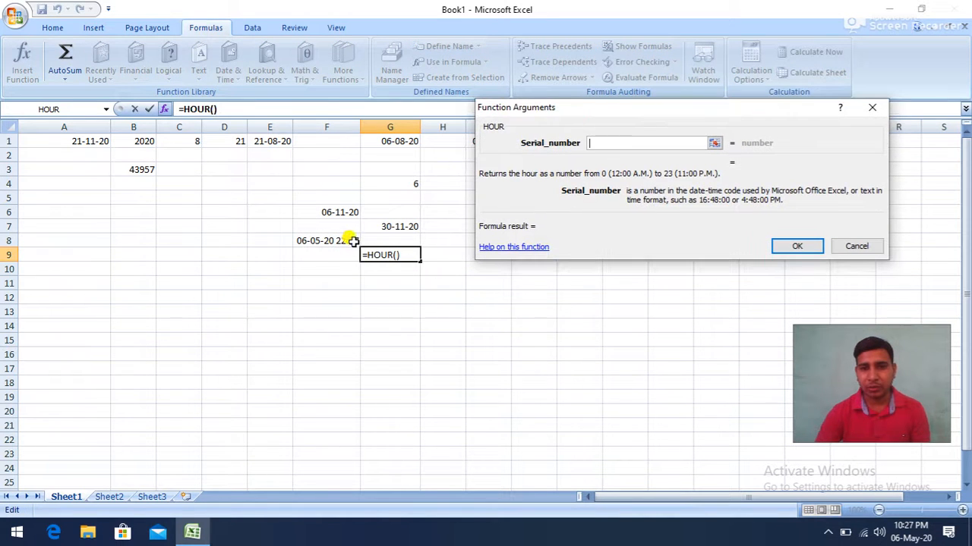
click(318, 241)
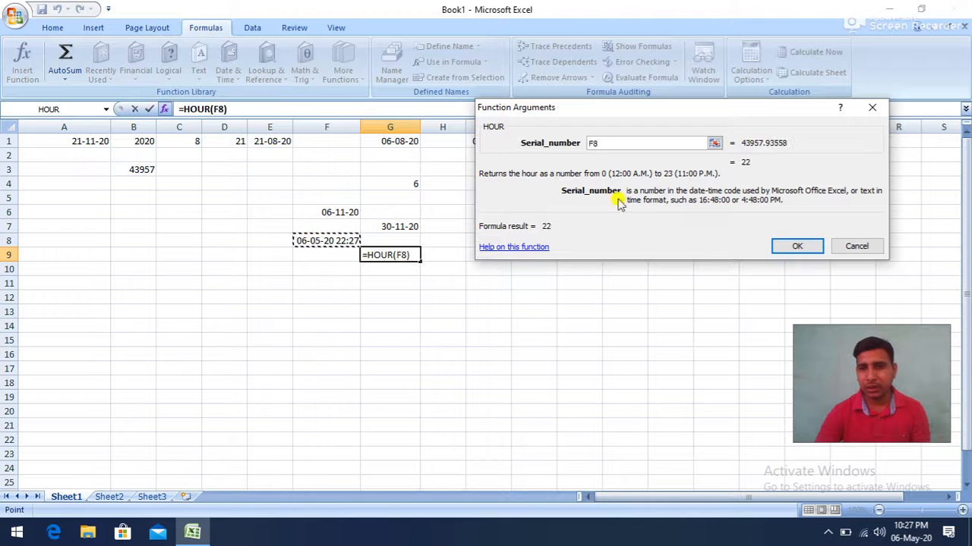
click(793, 246)
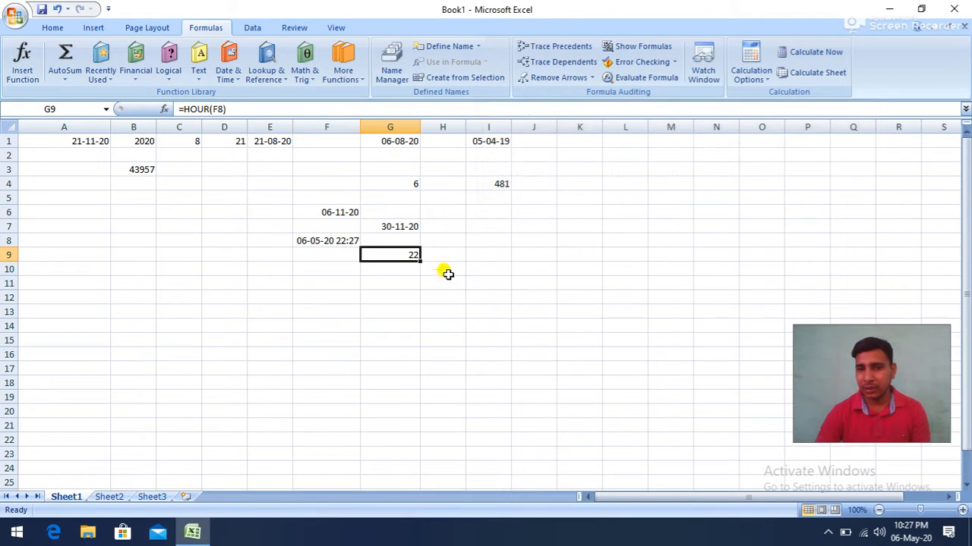
- Insert a MINUTE function in cell H10 that takes the date and time in F8 as its serial number
click(448, 274)
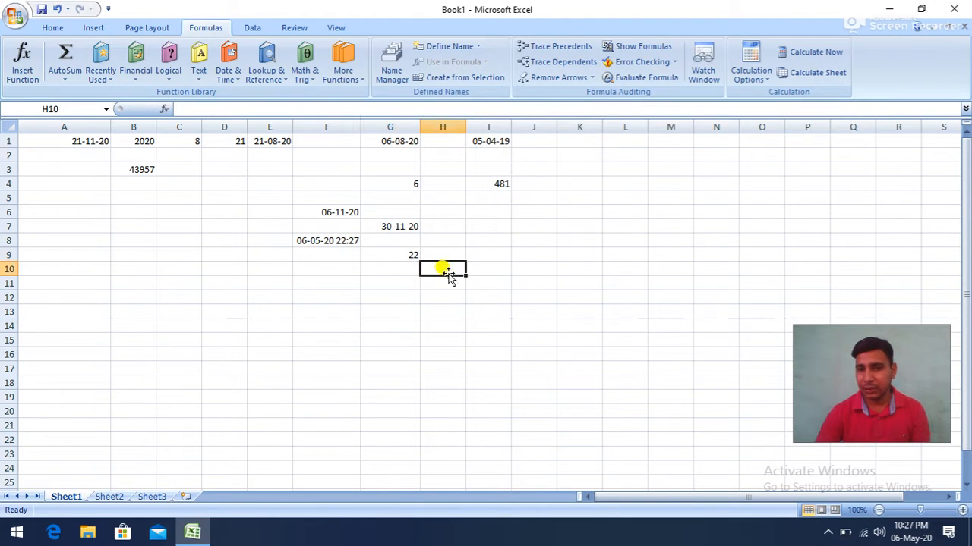
click(227, 74)
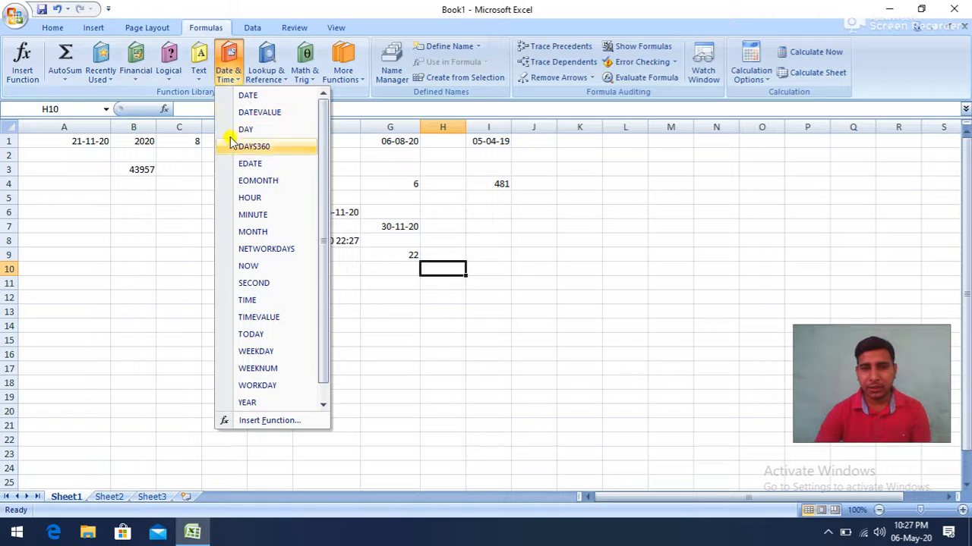
click(252, 215)
click(326, 239)
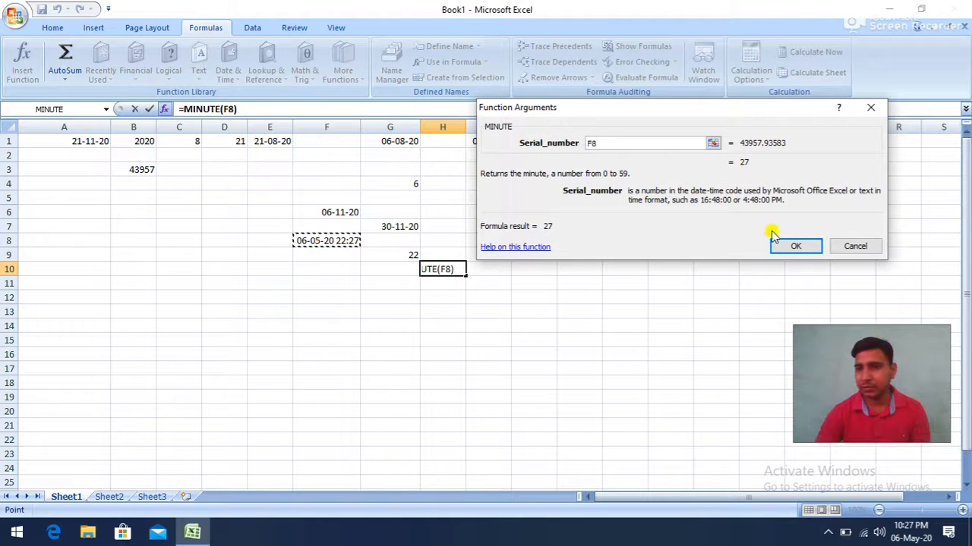
click(794, 247)
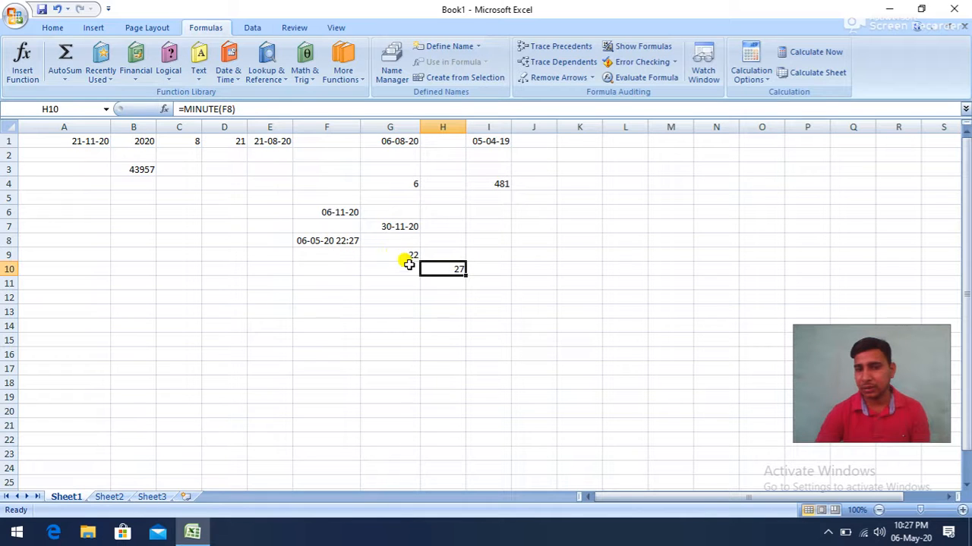
click(528, 208)
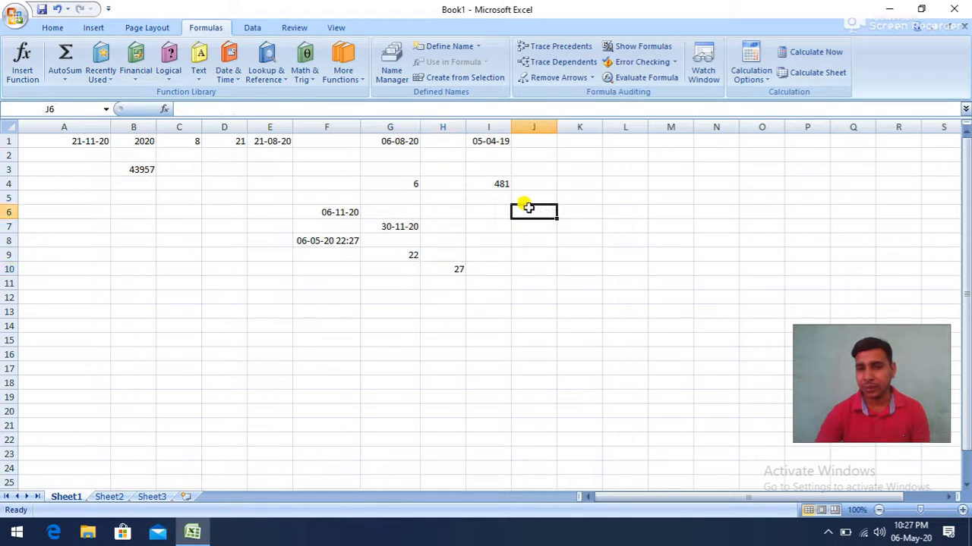
- Insert a MONTH function in cell F11 that takes the date and time in F8 as its serial number
click(322, 282)
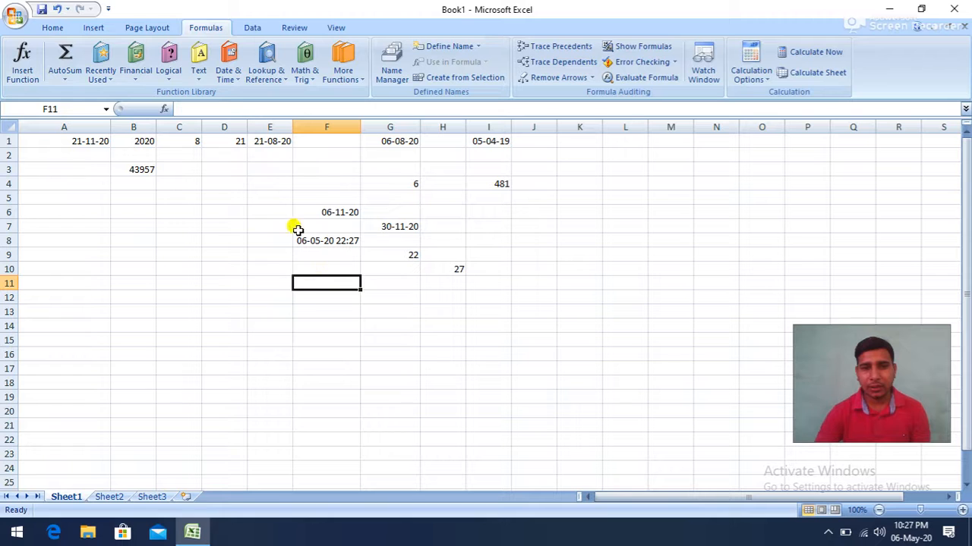
click(230, 79)
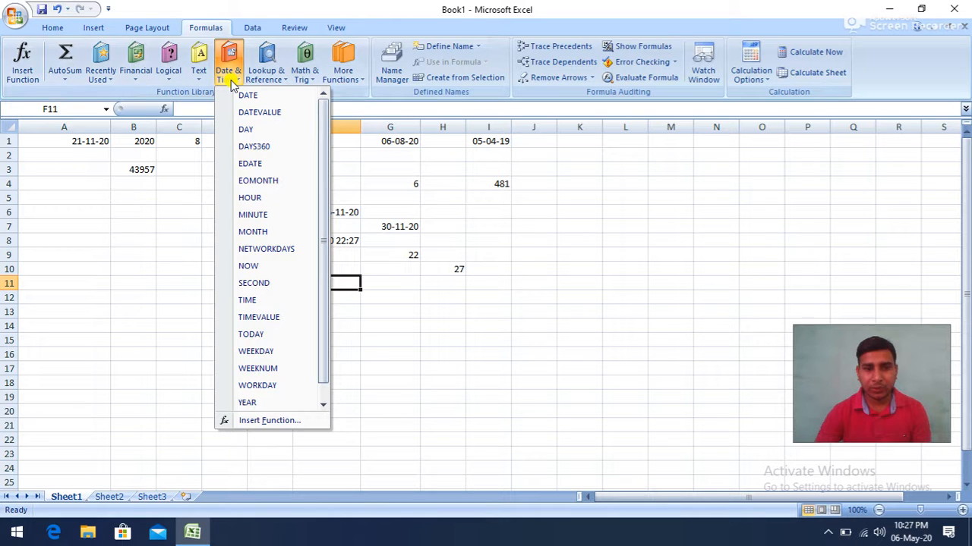
click(251, 232)
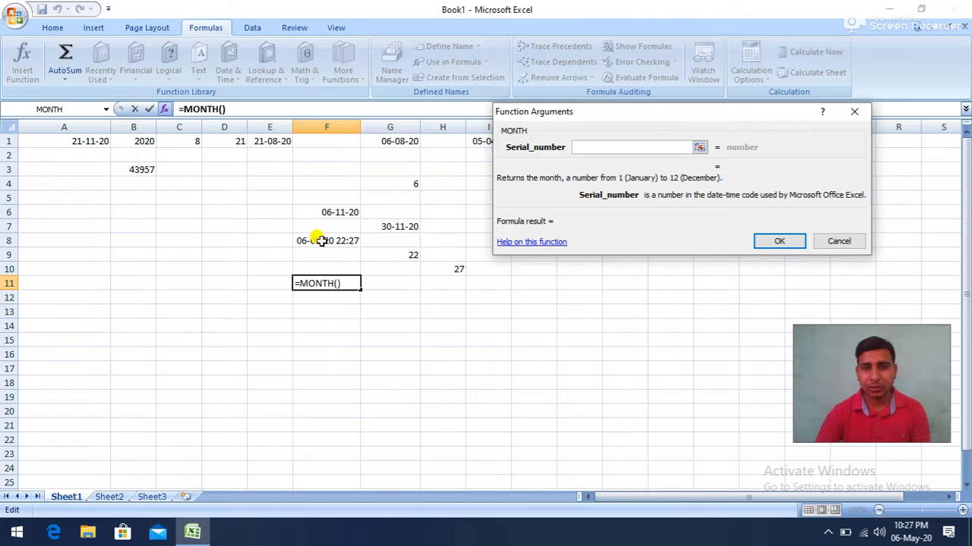
click(318, 241)
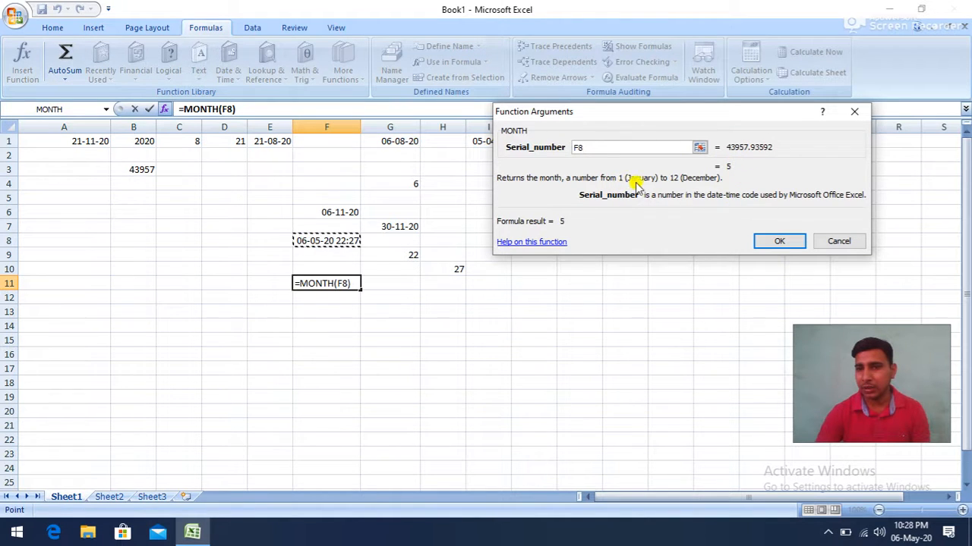
click(763, 241)
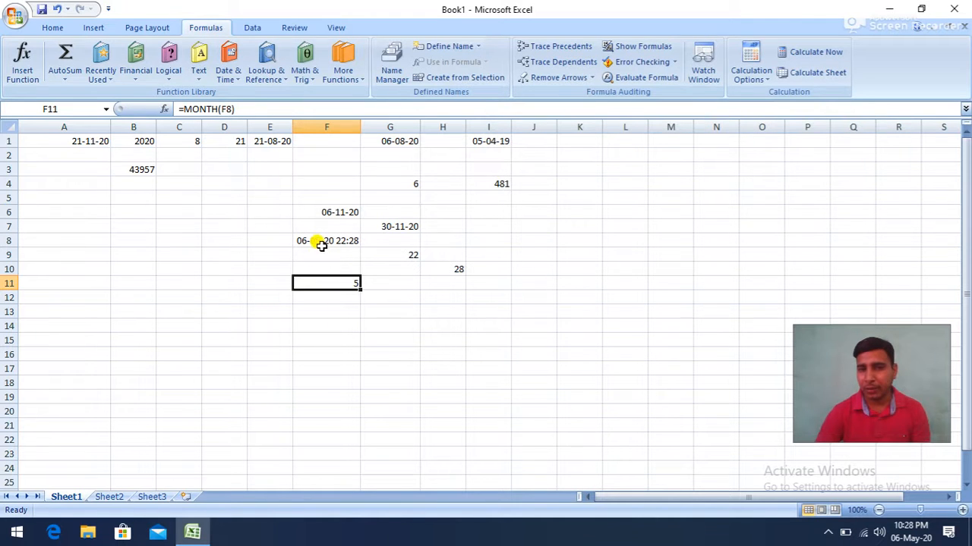
- Insert a NETWORKDAYS function in cell G12 with start date I1, end date G1 and no holidays, and compare it with the DAYS360 formula in I4
click(395, 297)
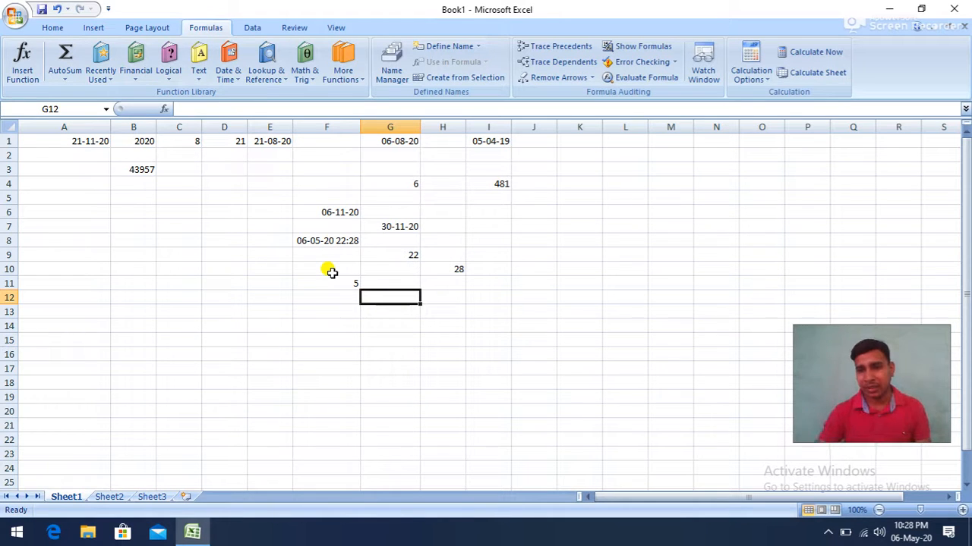
click(230, 80)
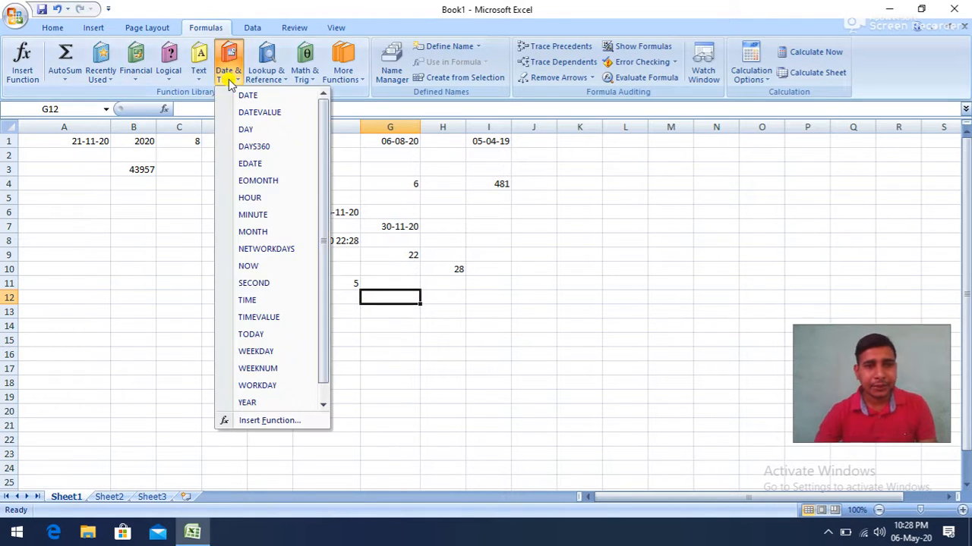
click(268, 251)
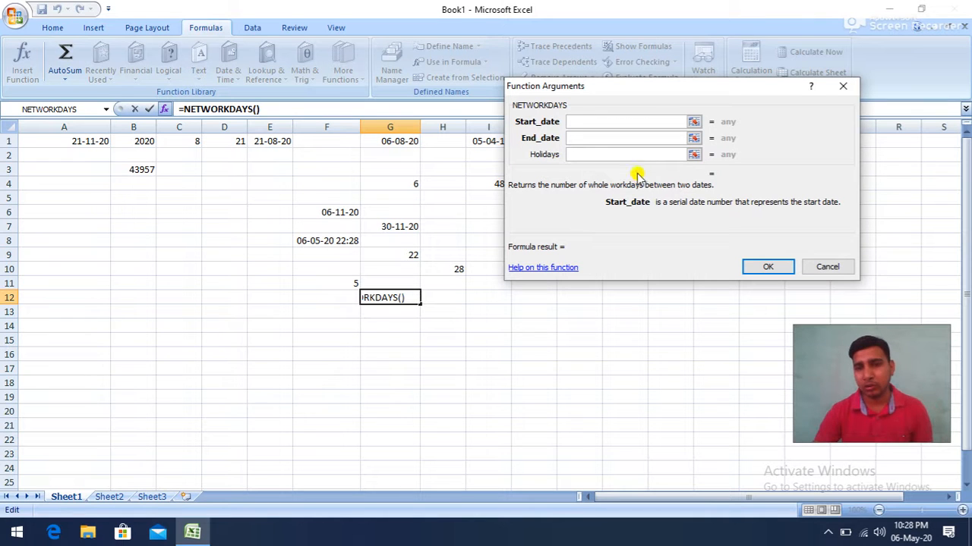
drag(582, 96, 613, 145)
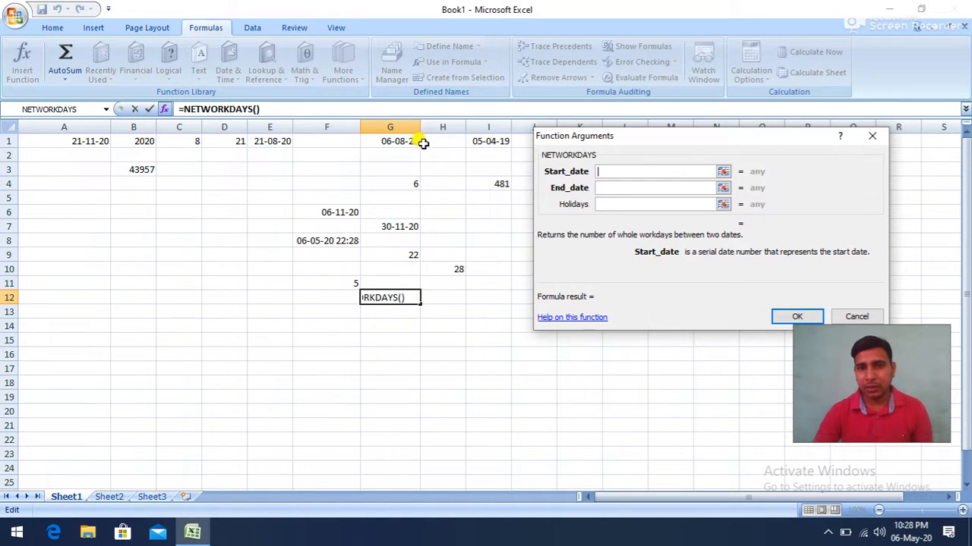
click(486, 141)
click(603, 189)
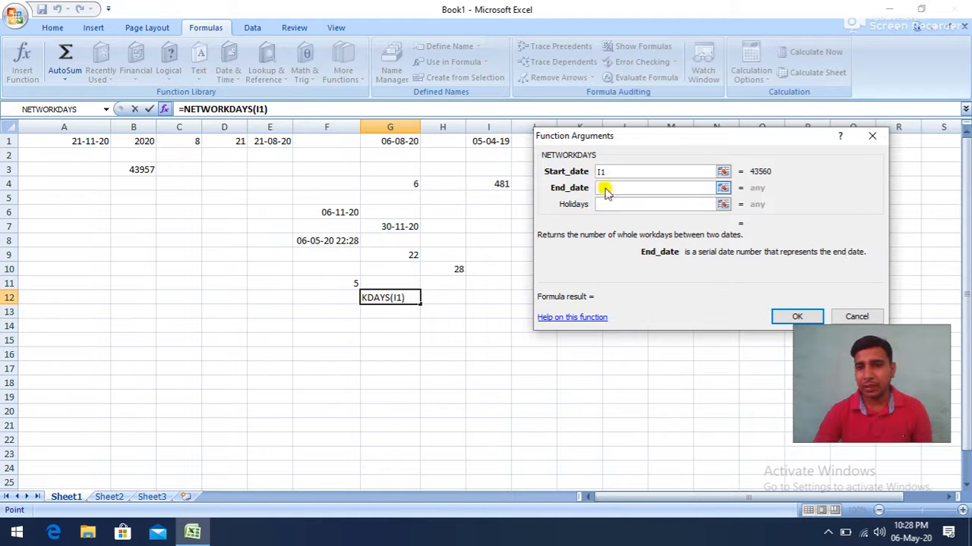
click(408, 143)
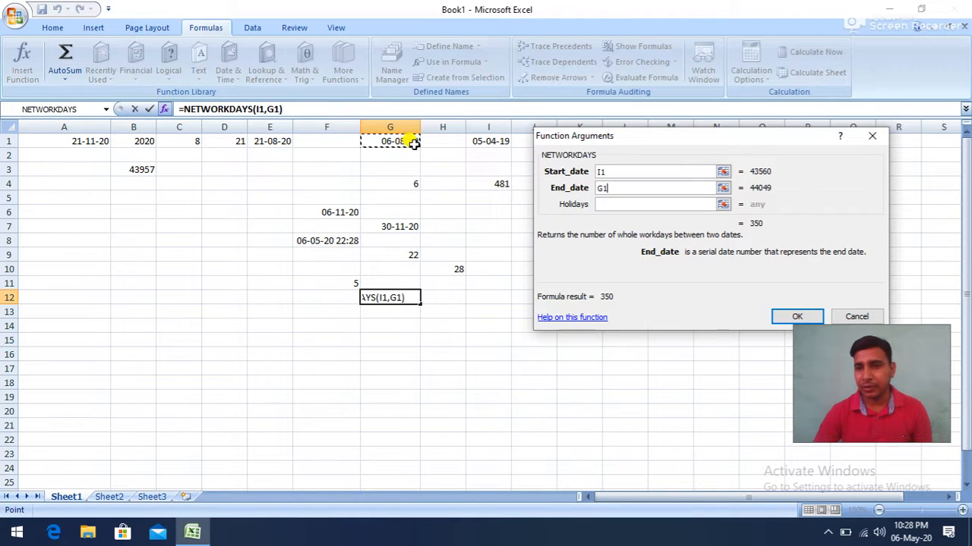
click(605, 205)
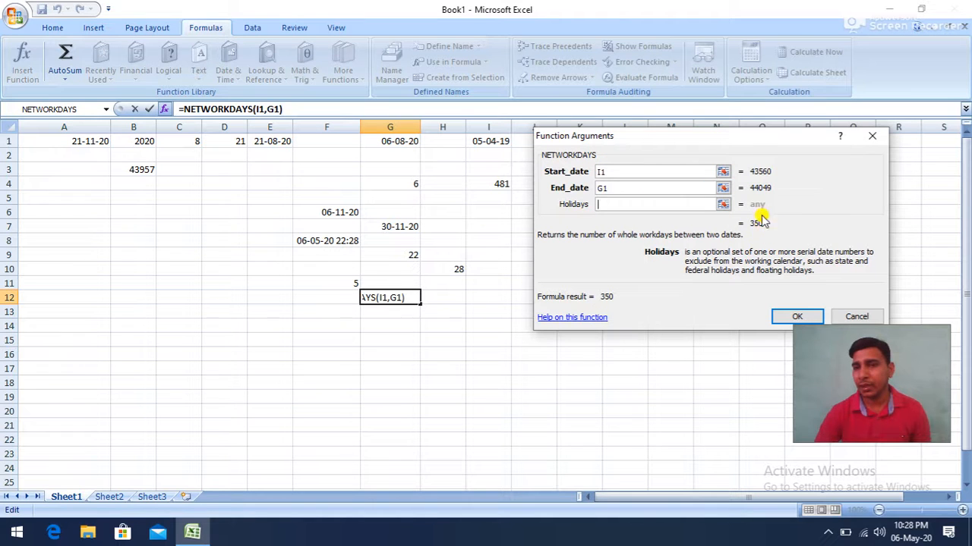
click(800, 317)
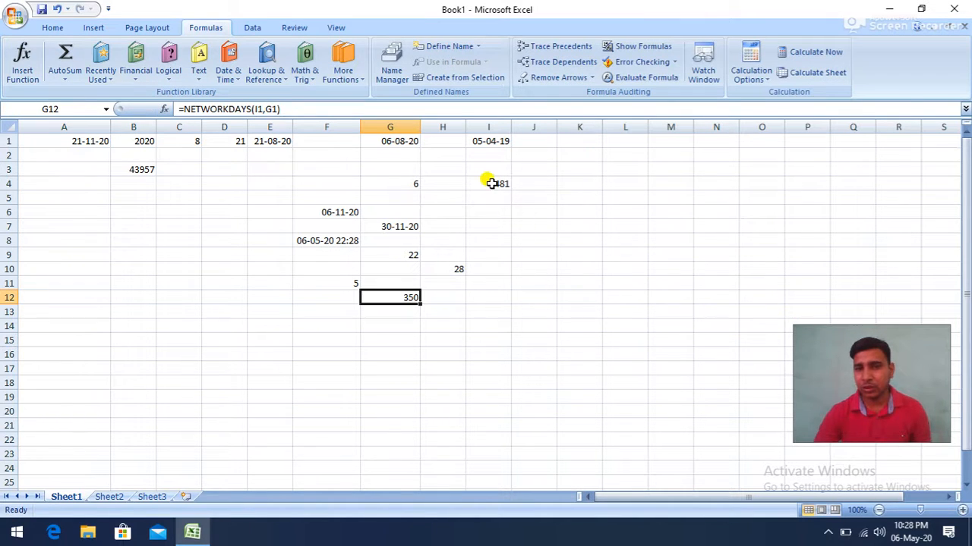
click(489, 185)
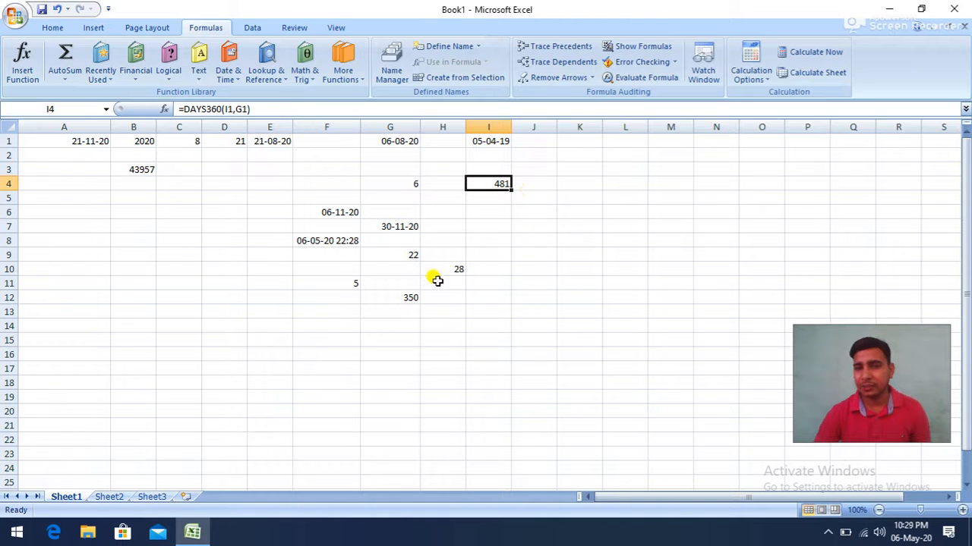
click(392, 299)
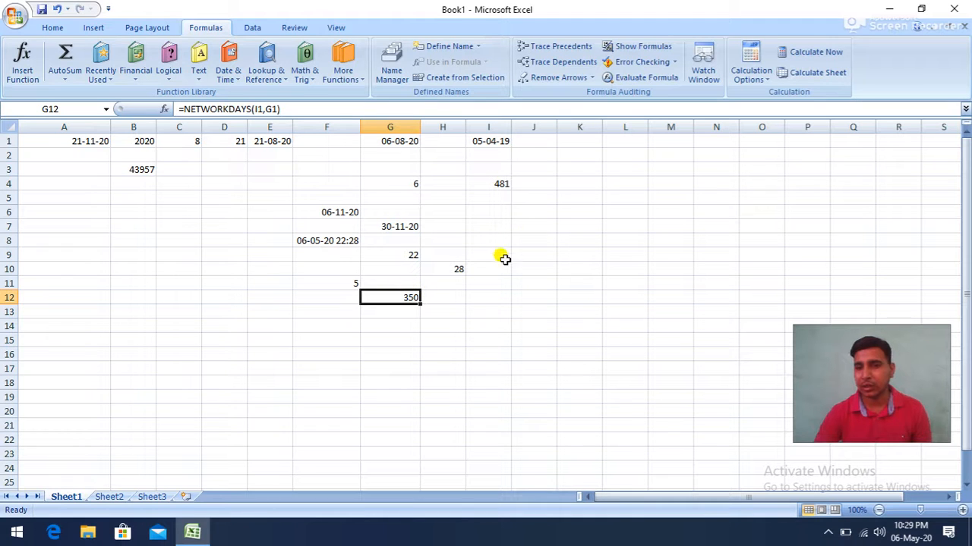
- Insert a SECOND function in cell J6 that takes the date and time in F8 as its serial number
click(532, 211)
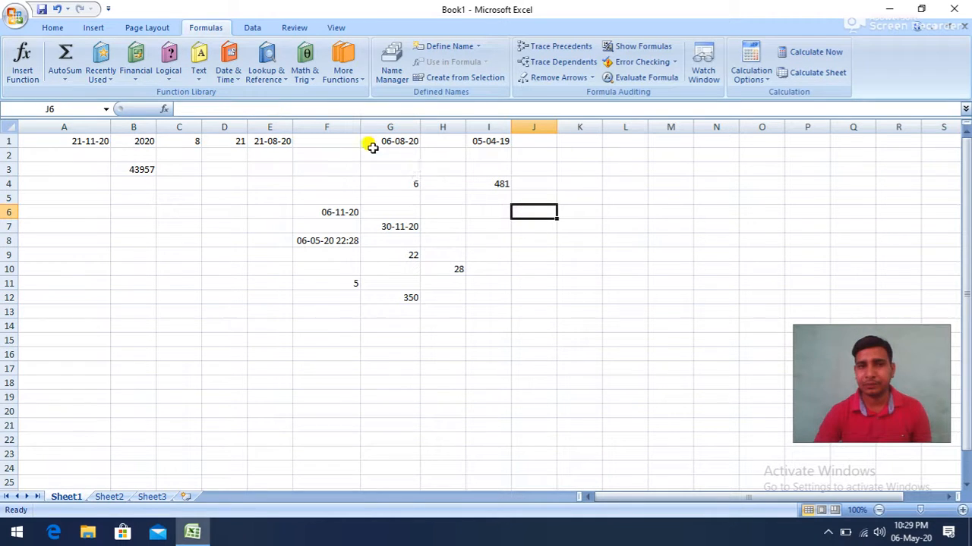
click(232, 74)
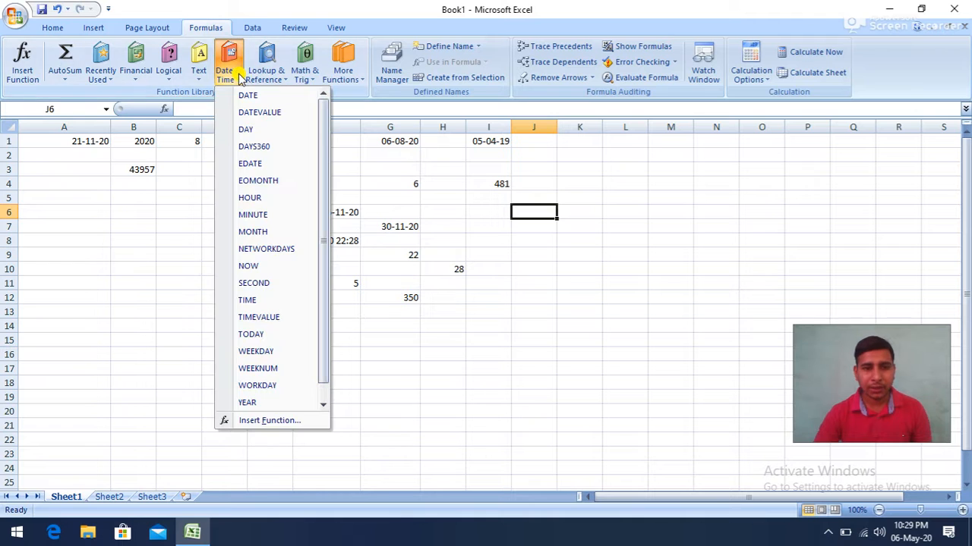
click(258, 284)
click(326, 241)
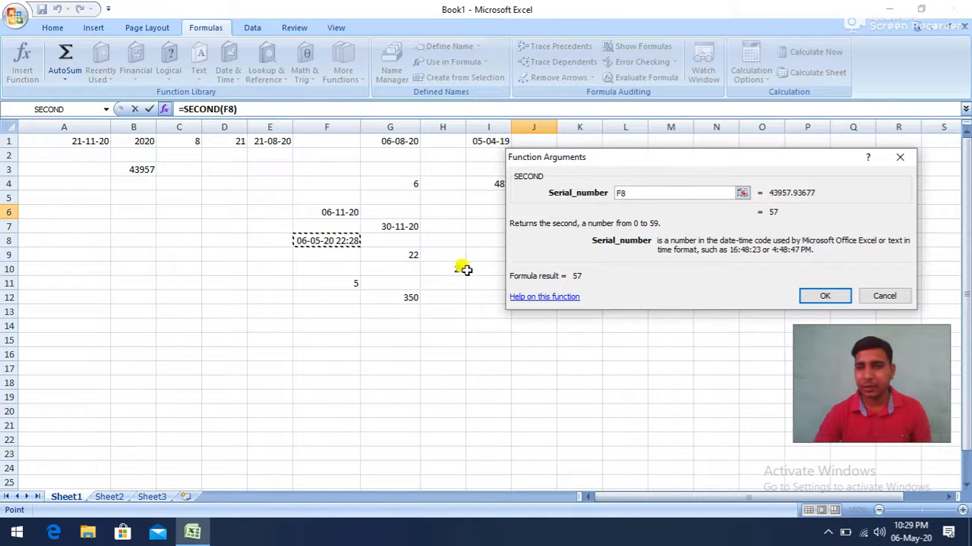
click(821, 297)
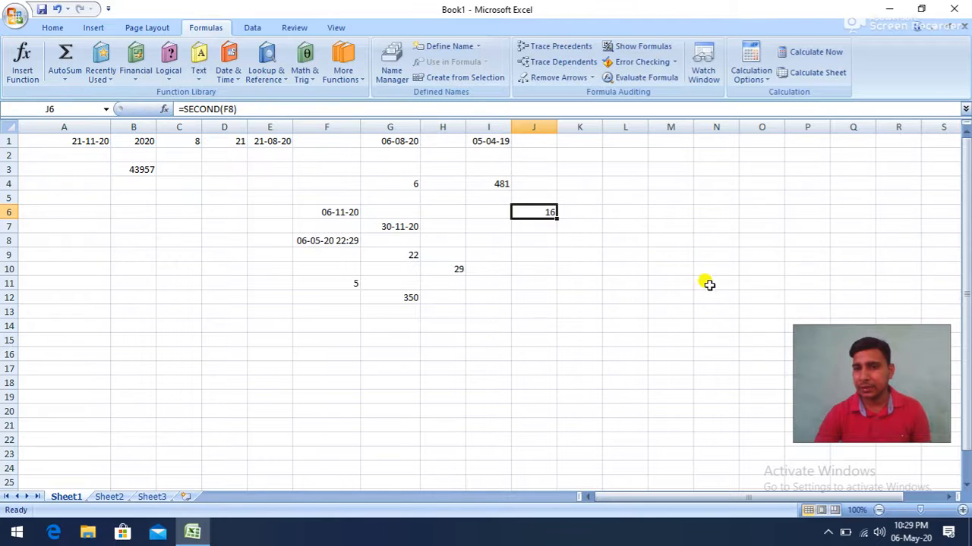
- Insert a TIMEVALUE function in cell J9 with the time text 02:44 pm
click(523, 256)
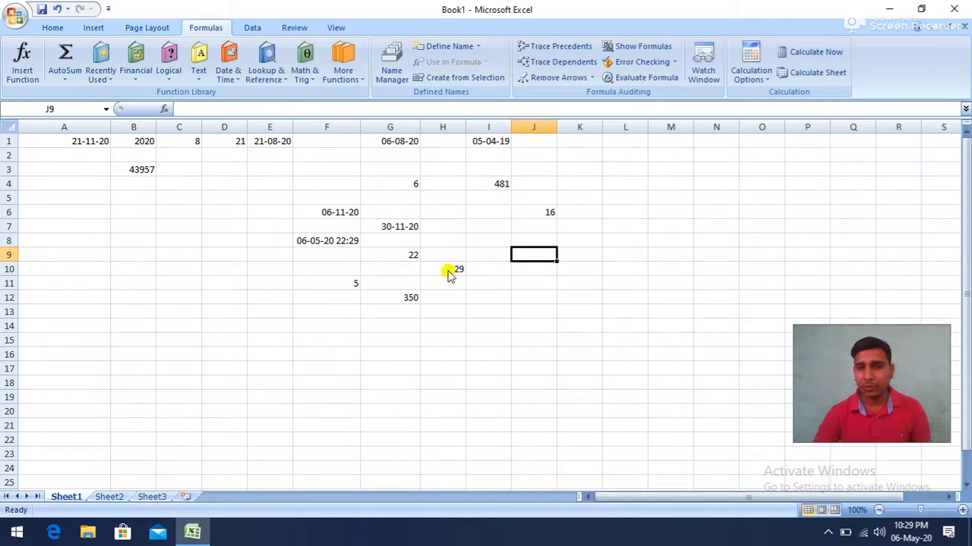
click(228, 76)
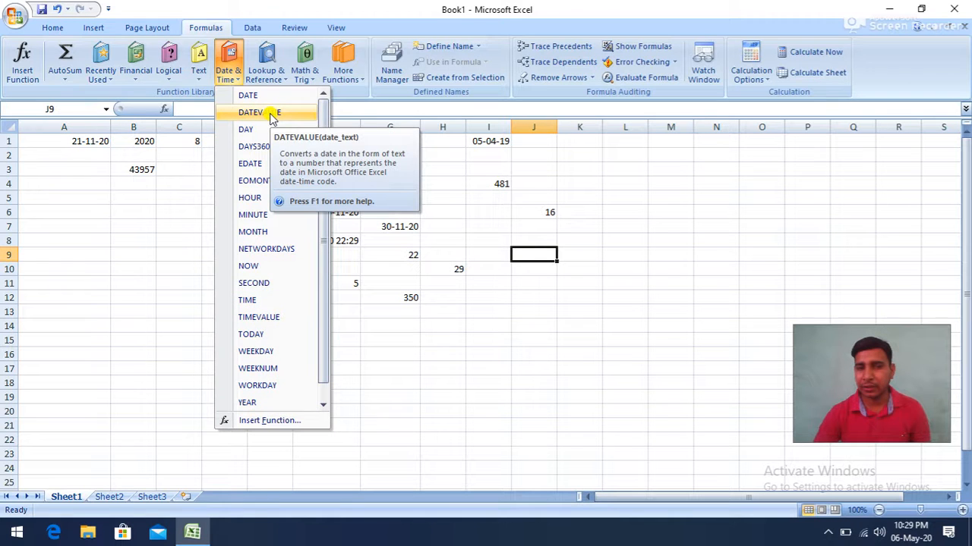
click(266, 317)
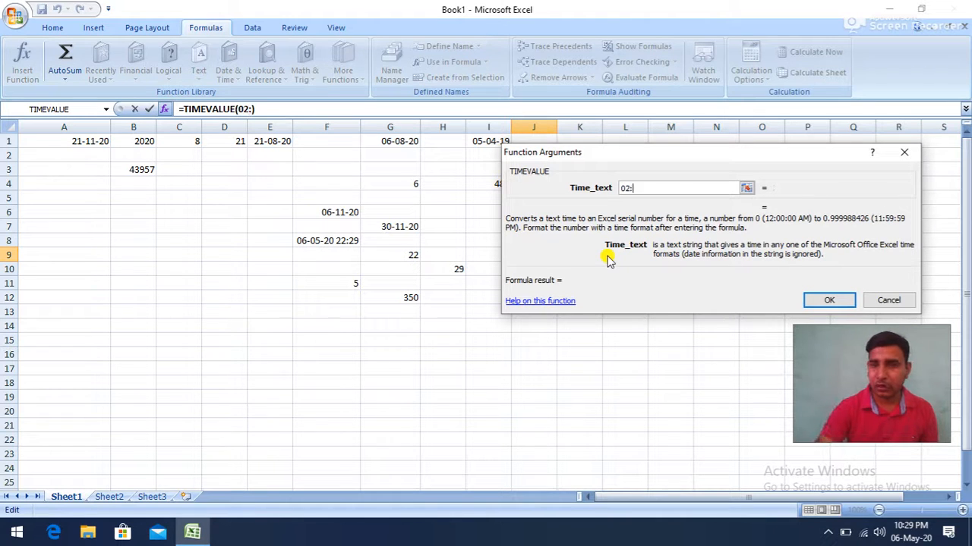
text(02:44)
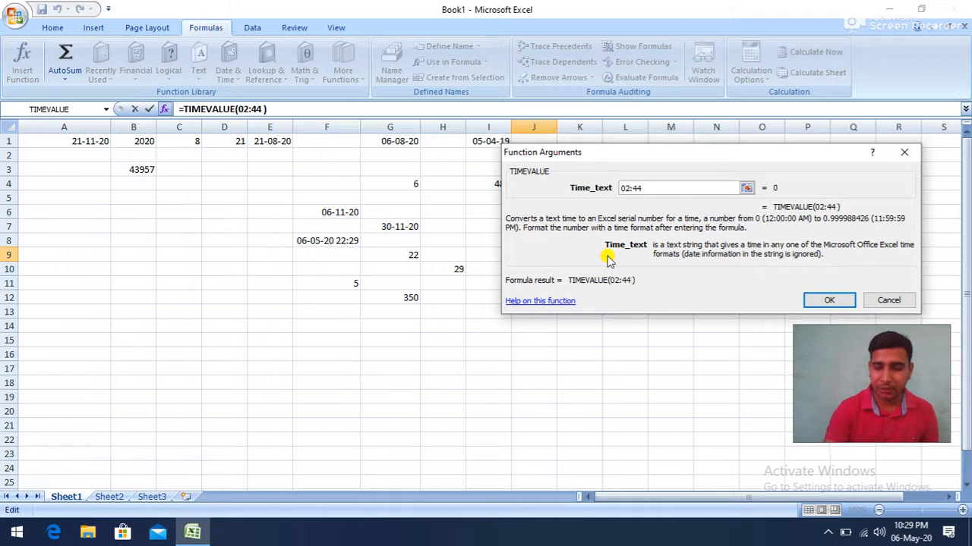
text( pm)
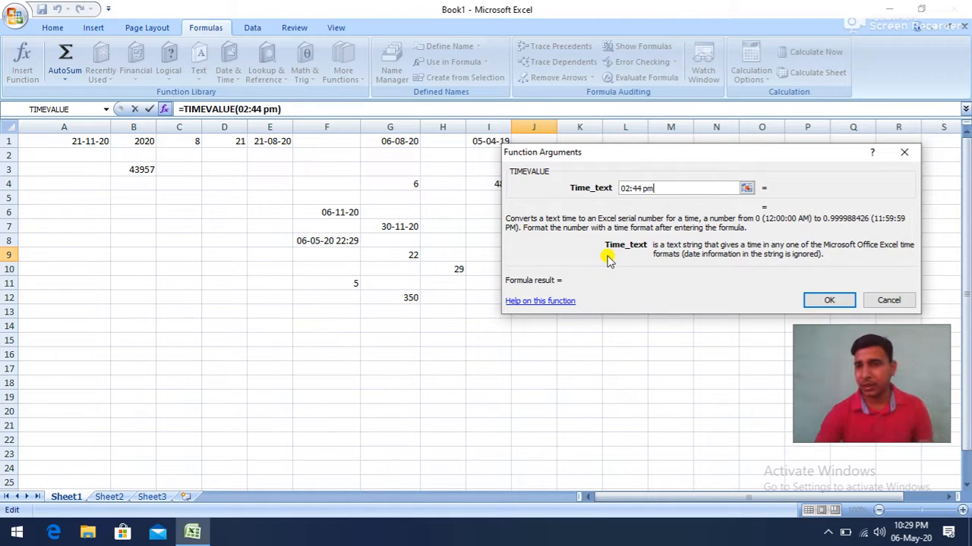
click(819, 300)
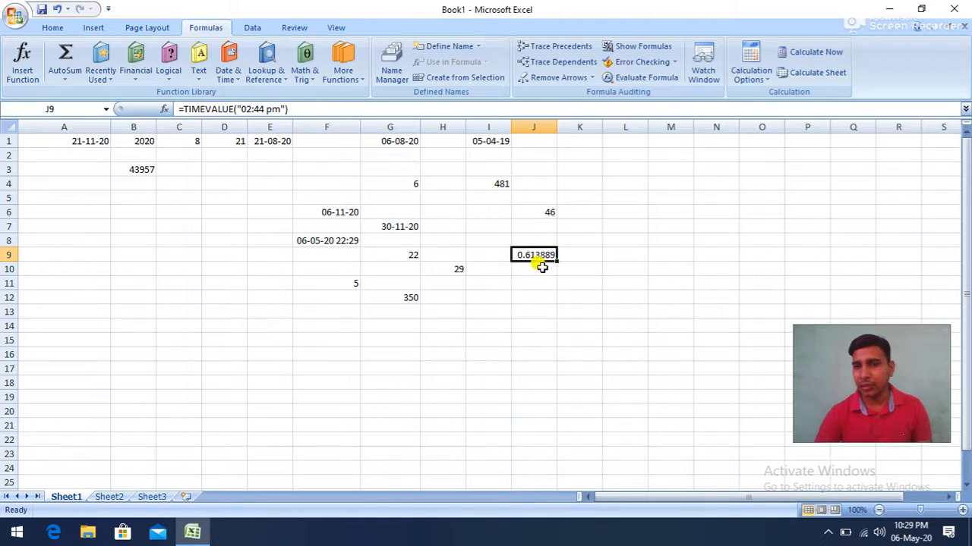
- Apply the Time number format to the TIMEVALUE result in cell J9
click(50, 28)
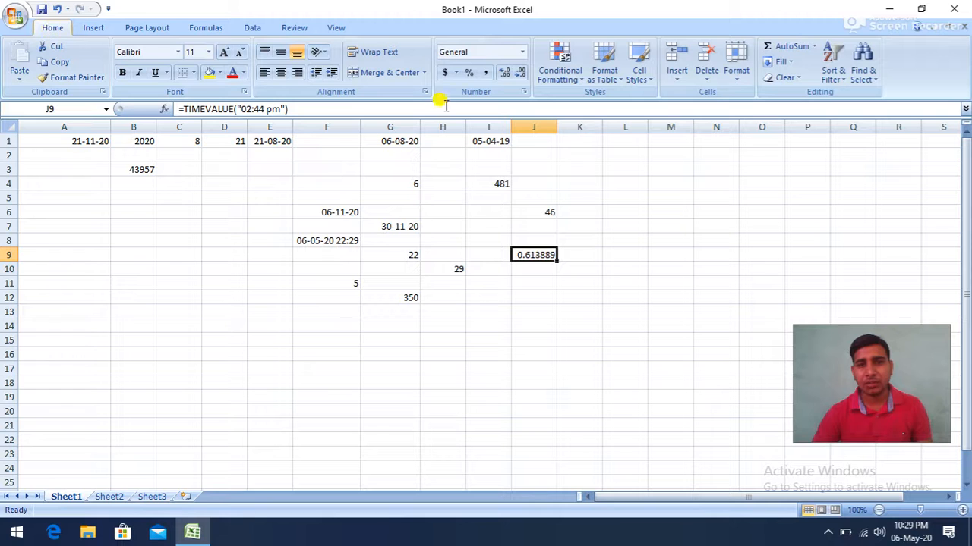
click(522, 53)
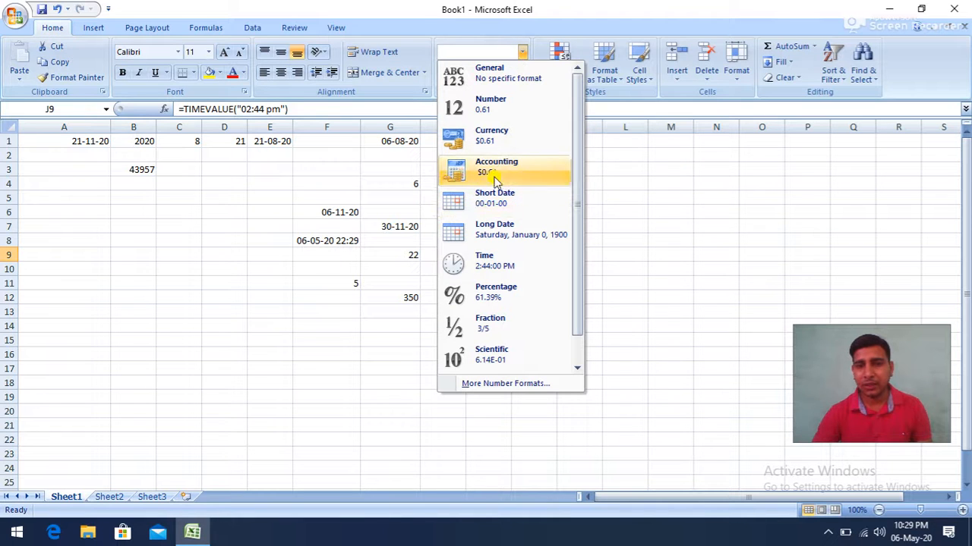
click(483, 258)
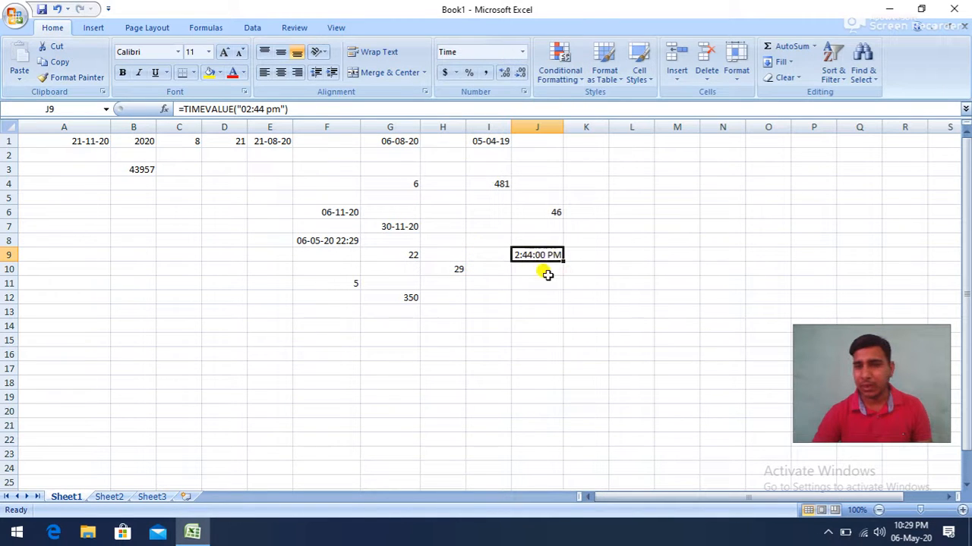
- Insert a TODAY function in cell D10 for the current date
click(213, 271)
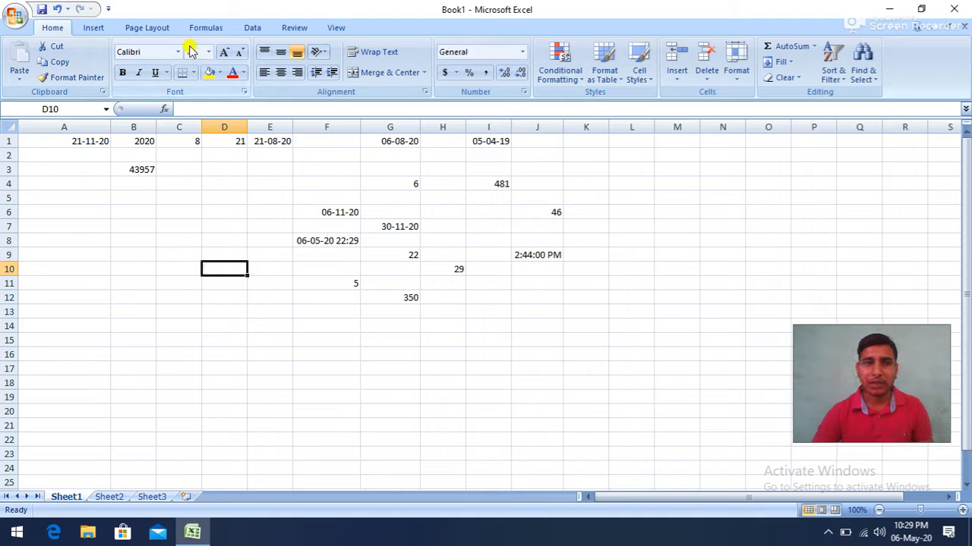
click(206, 27)
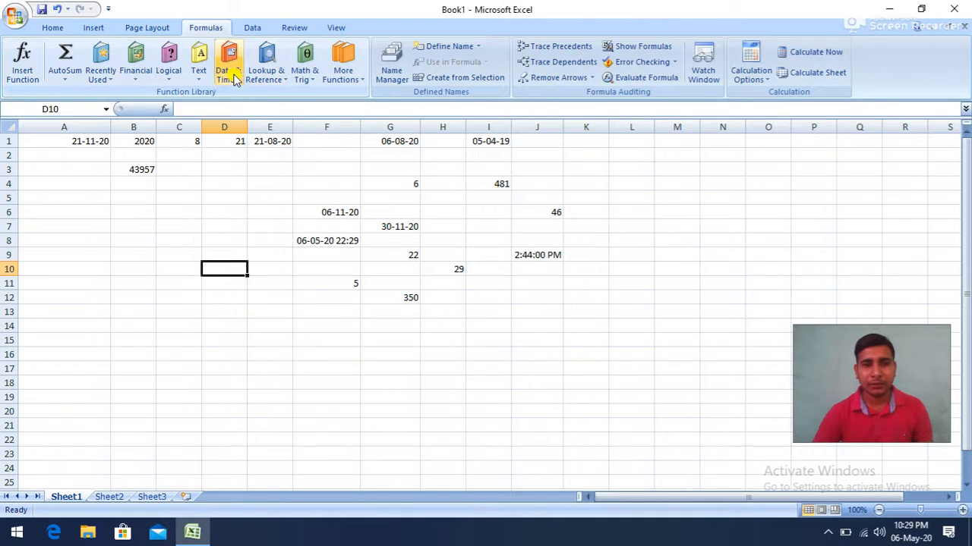
click(234, 78)
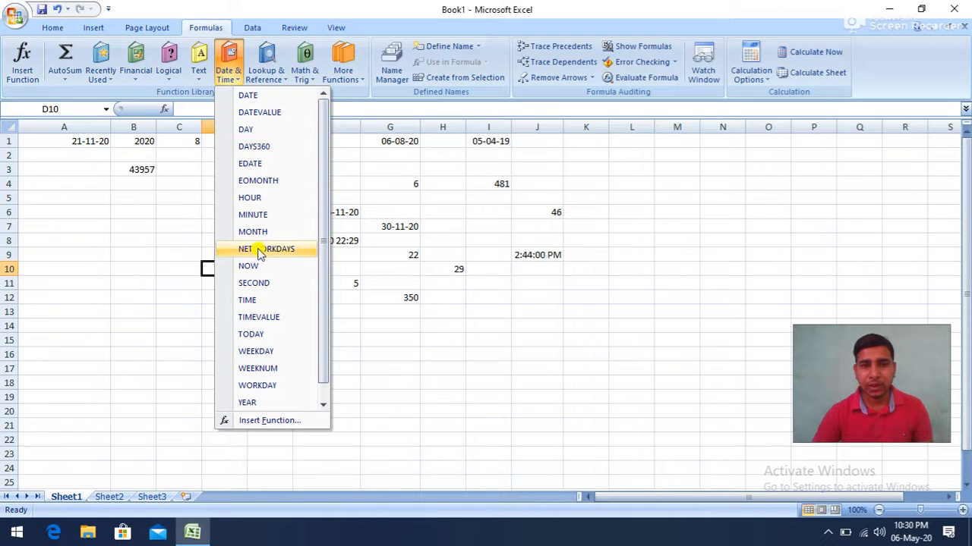
click(243, 338)
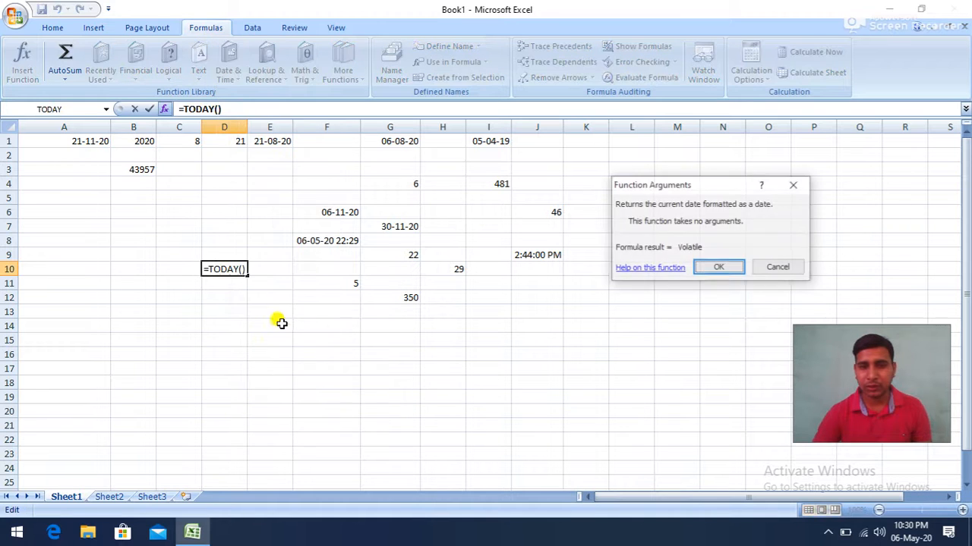
click(714, 271)
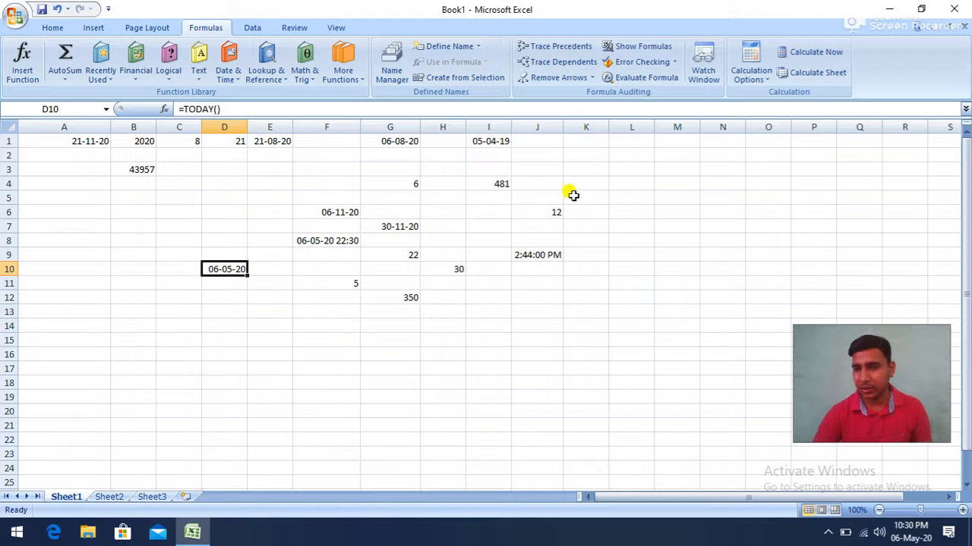
- Set up a WEEKDAY function in cell L3 with the date in G1 as serial number and return type 1
click(622, 171)
click(227, 75)
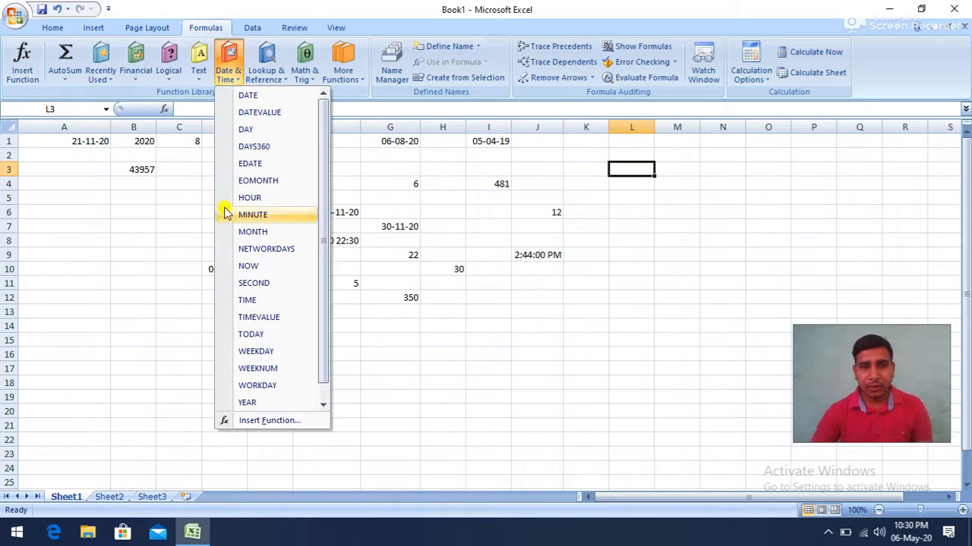
click(267, 353)
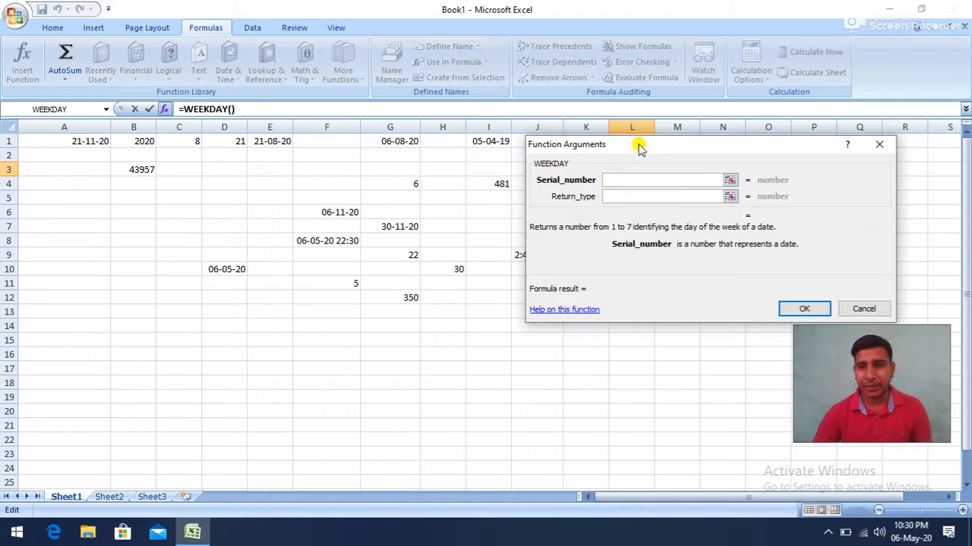
click(400, 143)
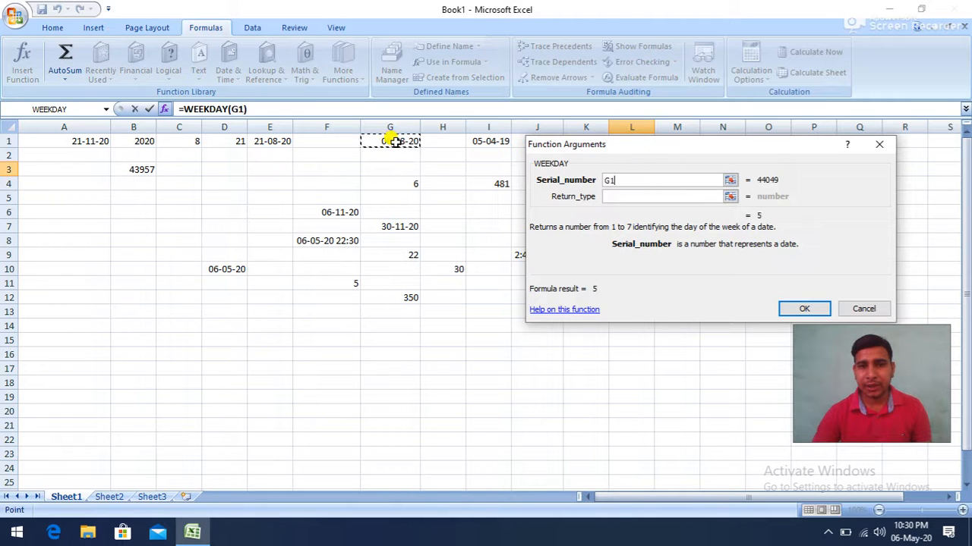
click(614, 197)
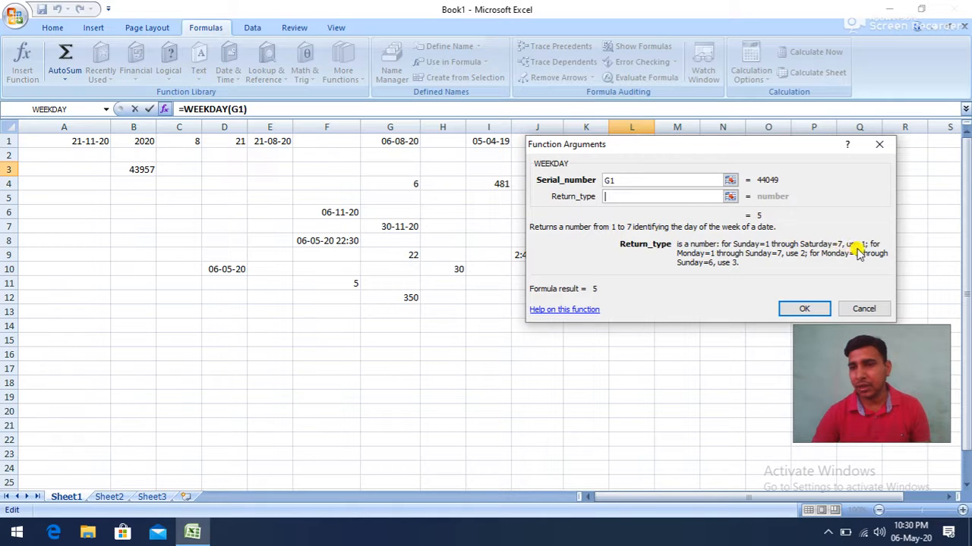
text(1)
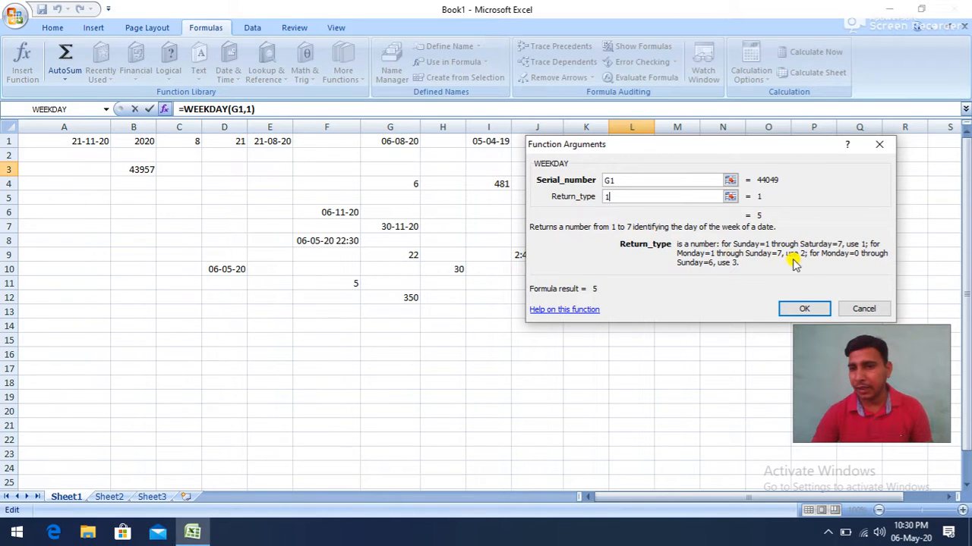
- Try return types 2 and 3 for the WEEKDAY function in cell L3, and insert it with return type 1
key(BackSpace)
text(2)
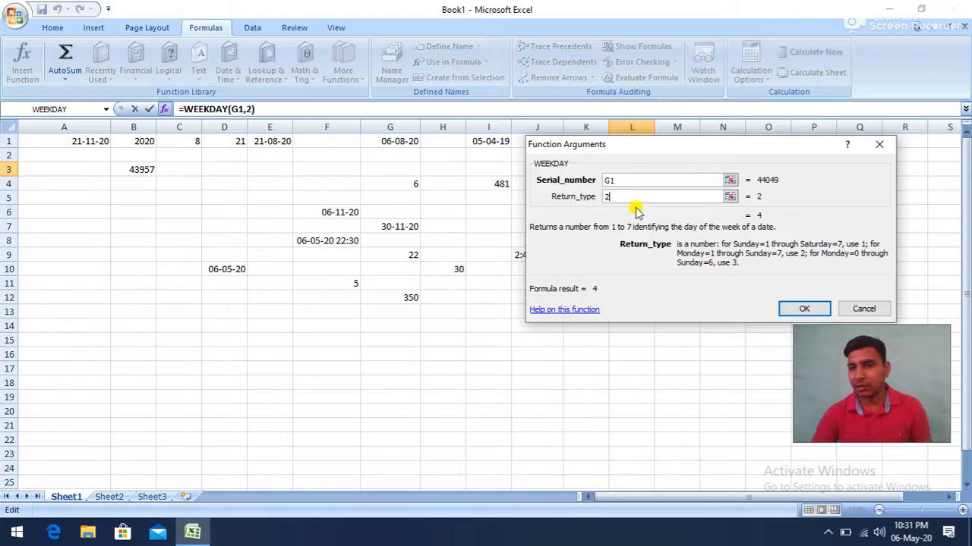
drag(612, 197, 586, 197)
text(3)
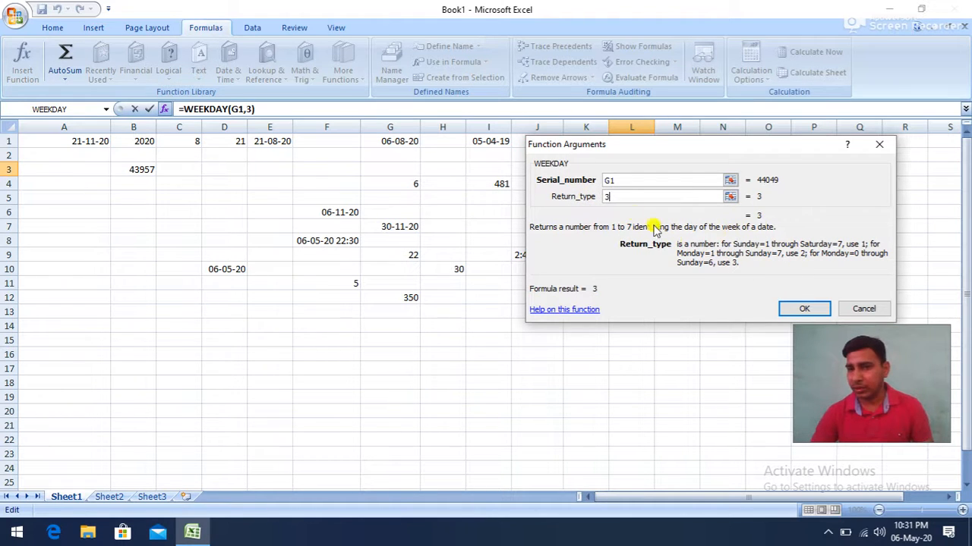
key(BackSpace)
text(1)
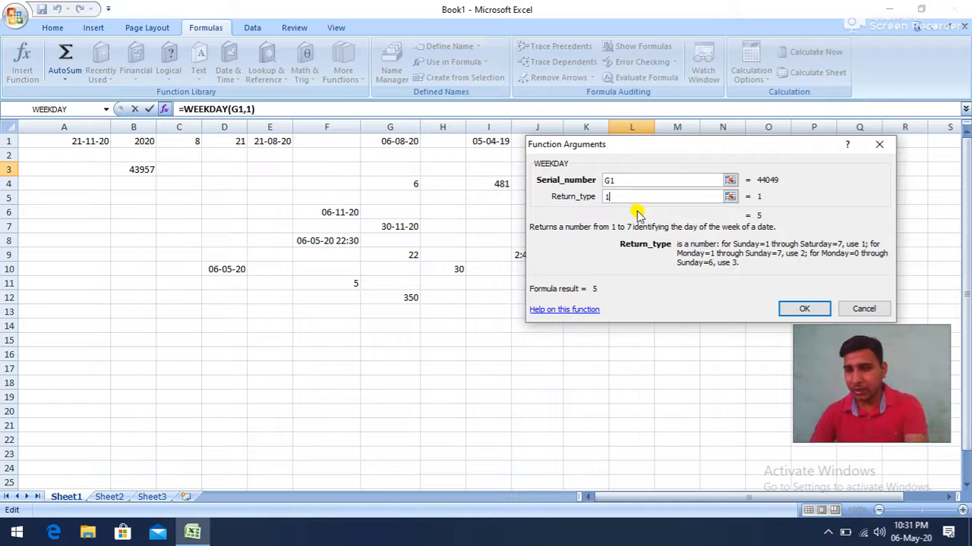
click(792, 312)
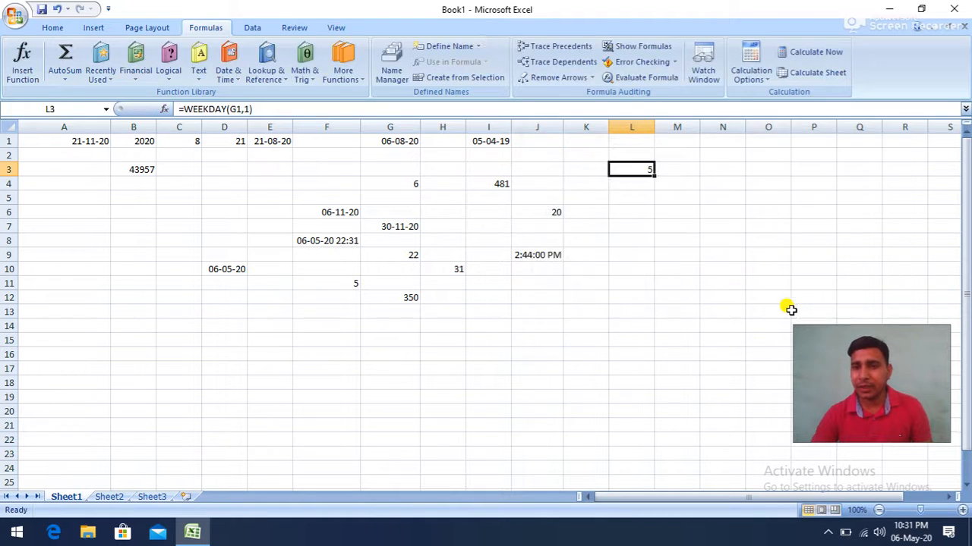
- Insert a WEEKNUM function in cell L5 with the date in G1 as serial number and no return type
click(627, 201)
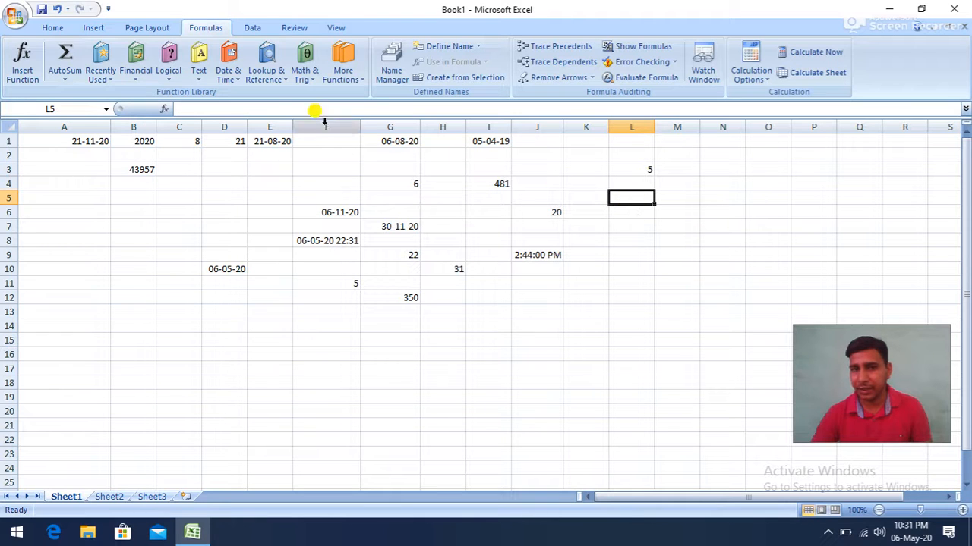
click(227, 75)
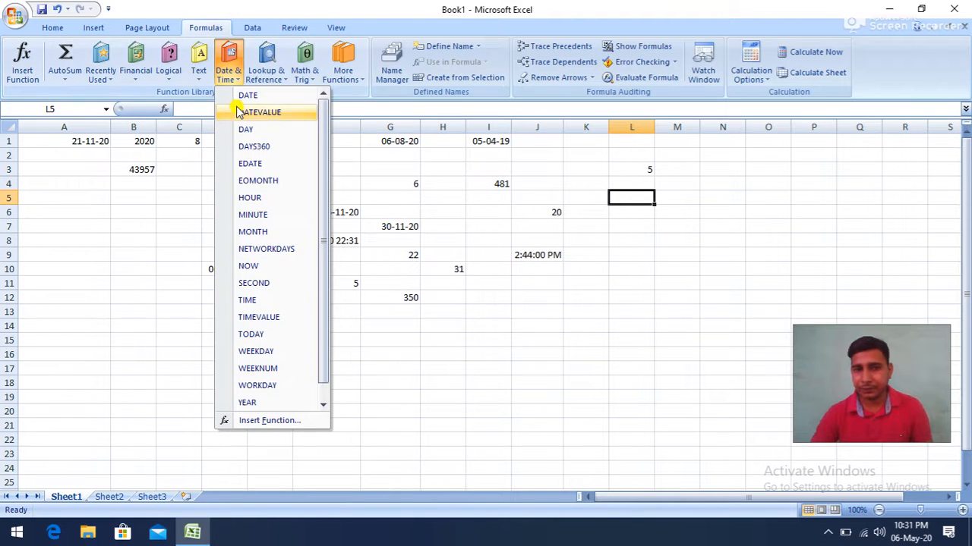
click(258, 368)
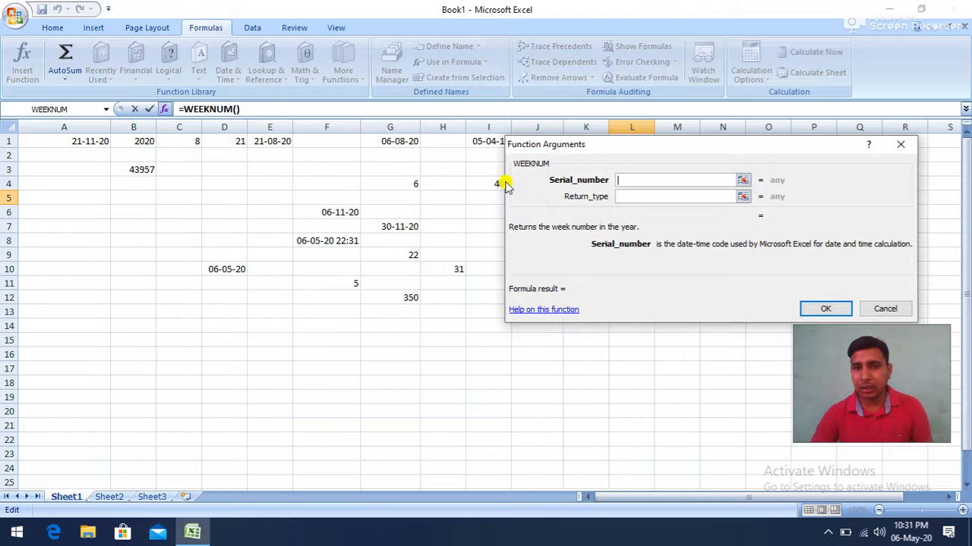
click(402, 143)
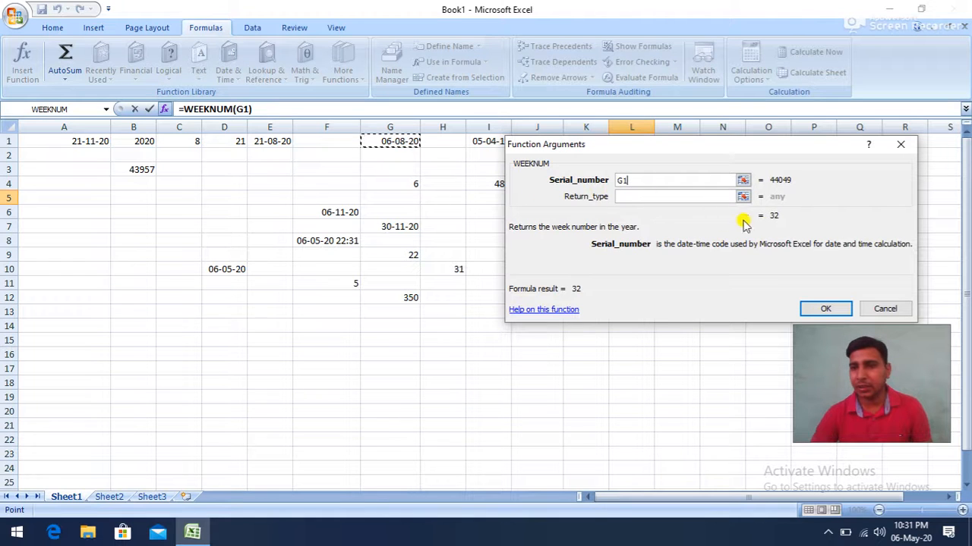
click(636, 195)
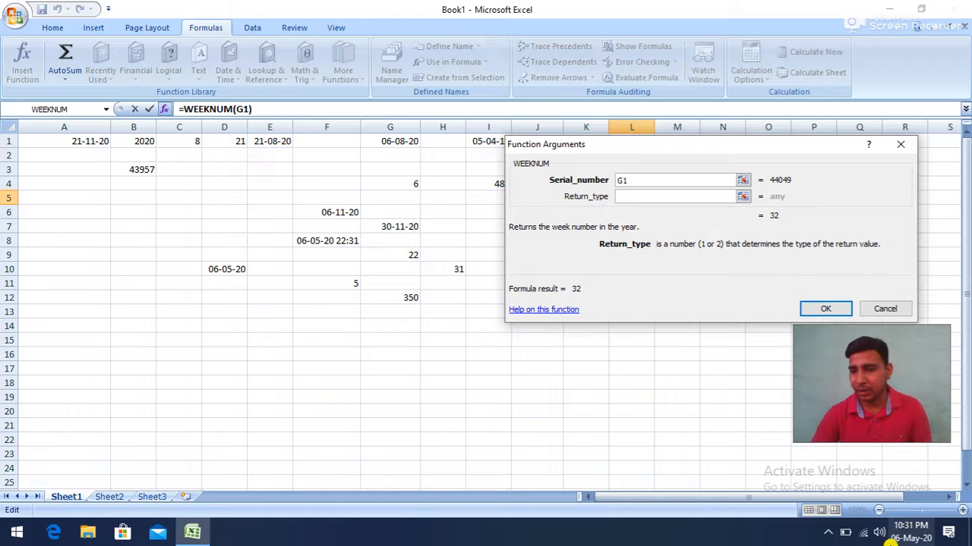
click(823, 312)
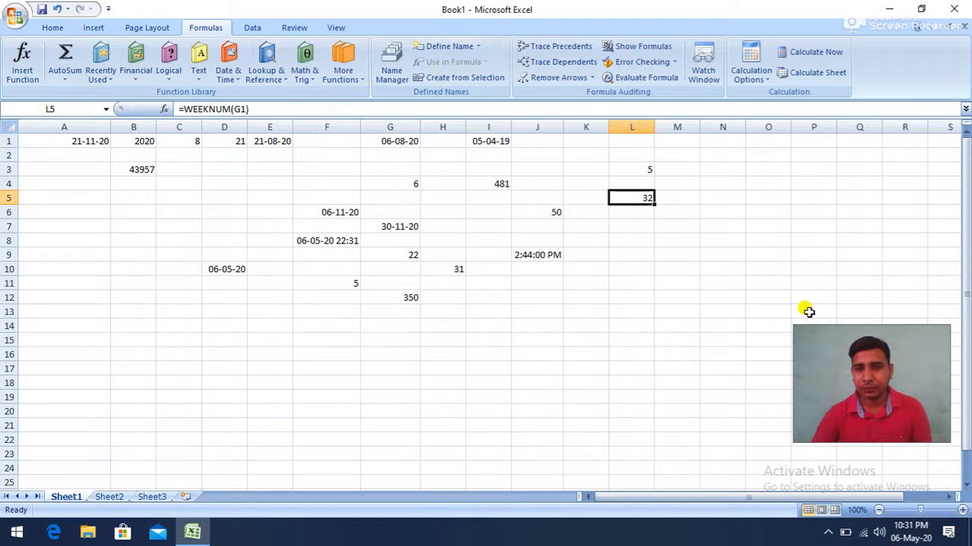
- Insert a WORKDAY function in cell L8 with start date I1, 50 days and no holidays
click(638, 235)
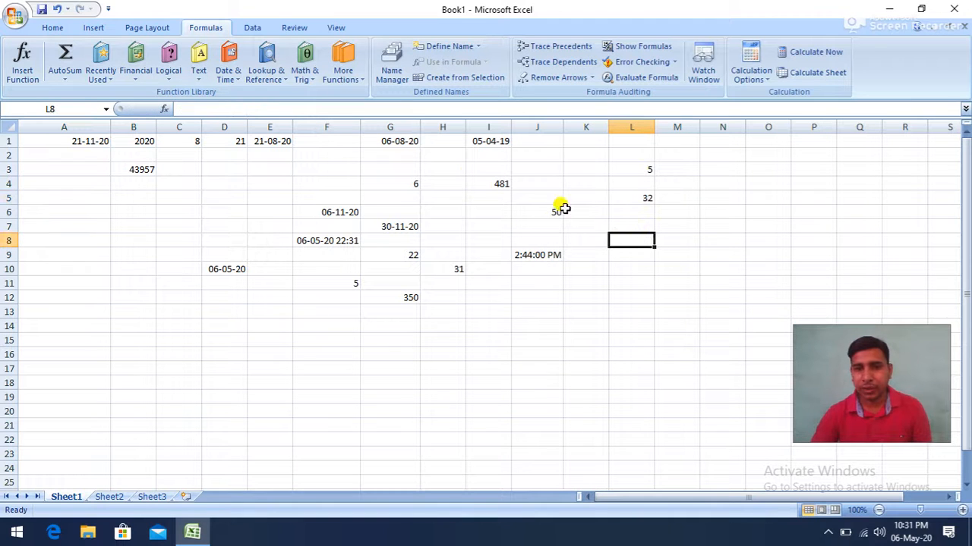
click(312, 79)
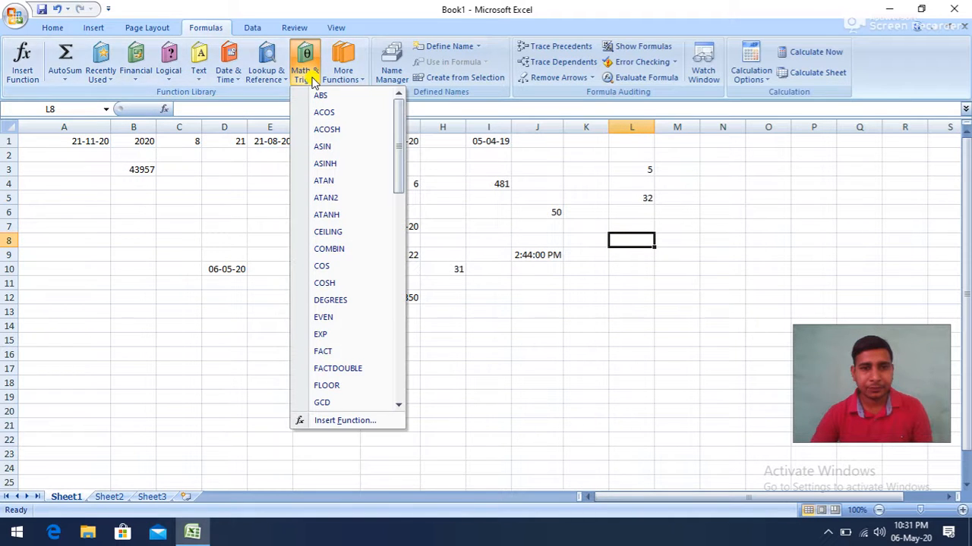
click(228, 76)
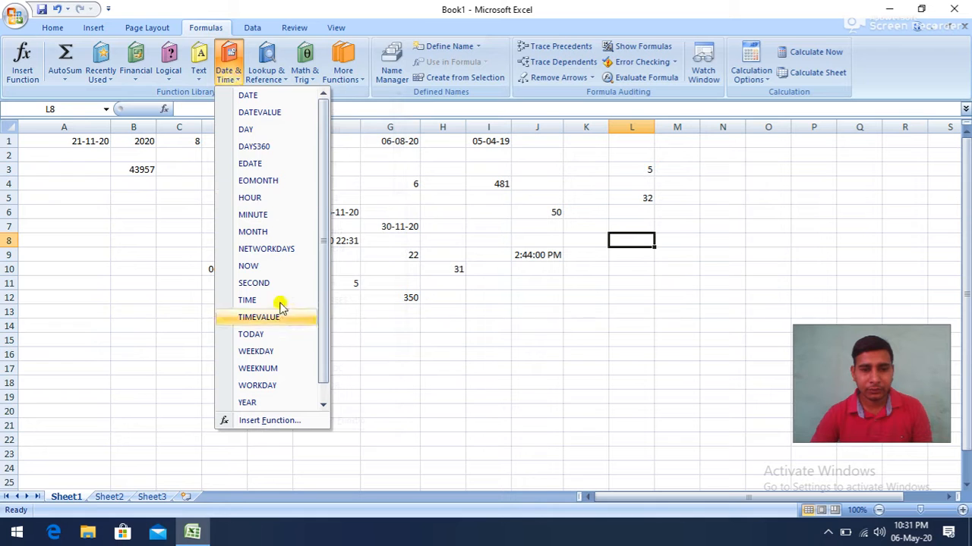
click(277, 391)
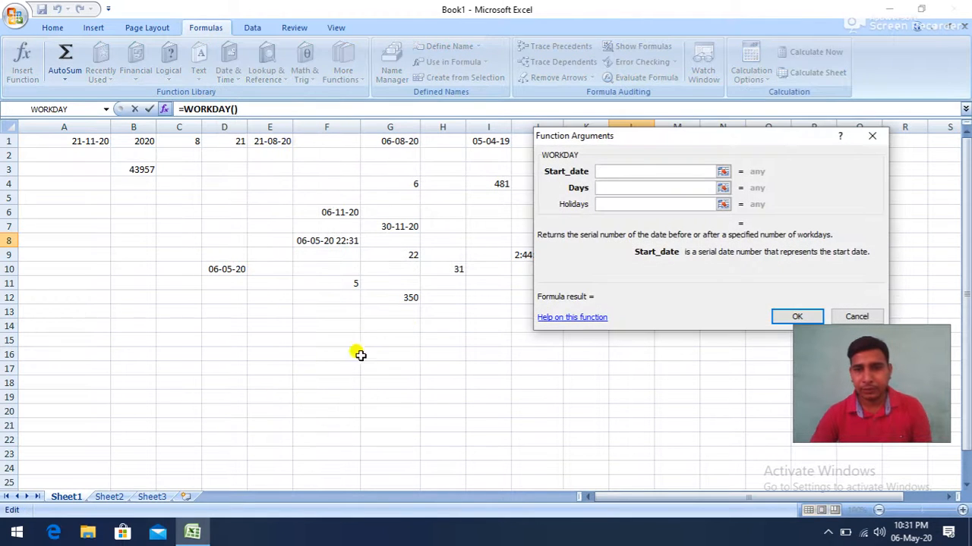
drag(641, 138, 509, 175)
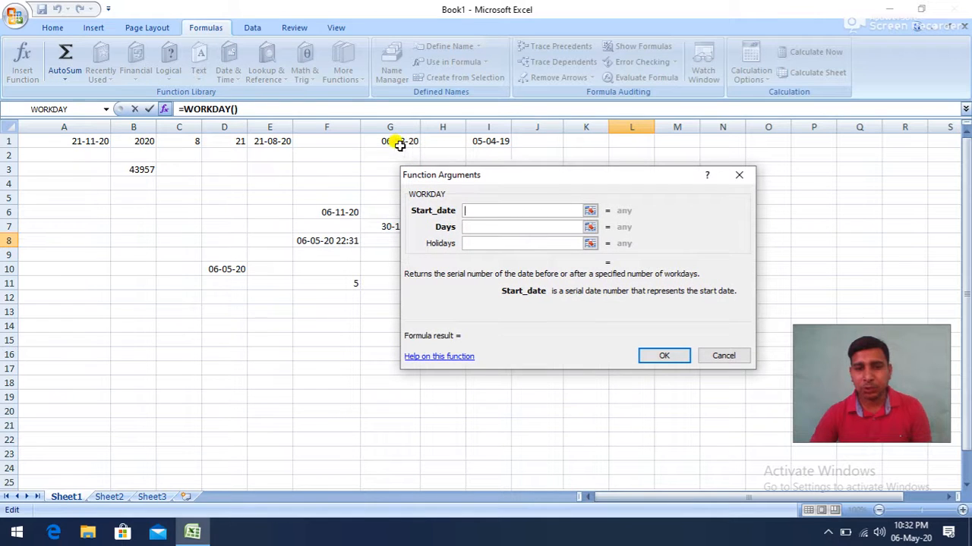
click(488, 141)
click(469, 227)
text(50)
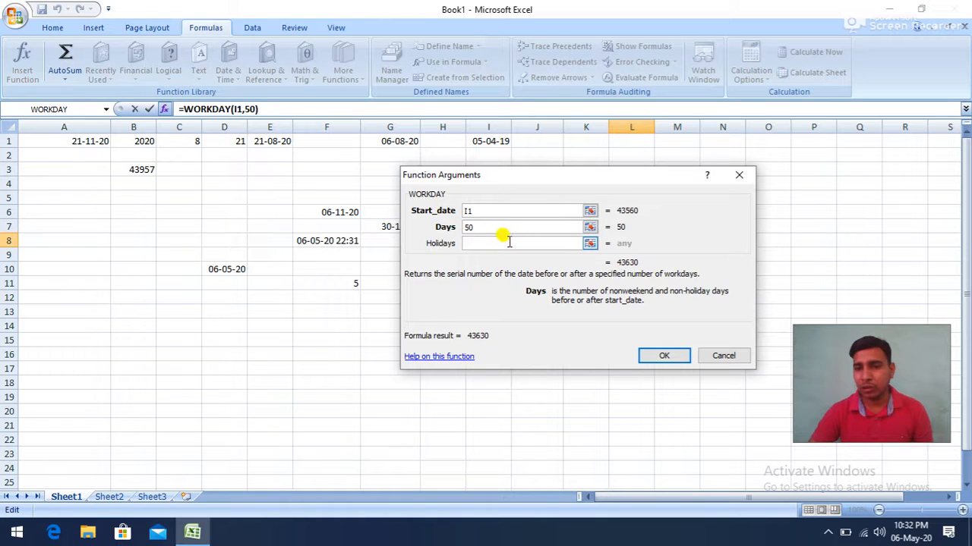
click(509, 242)
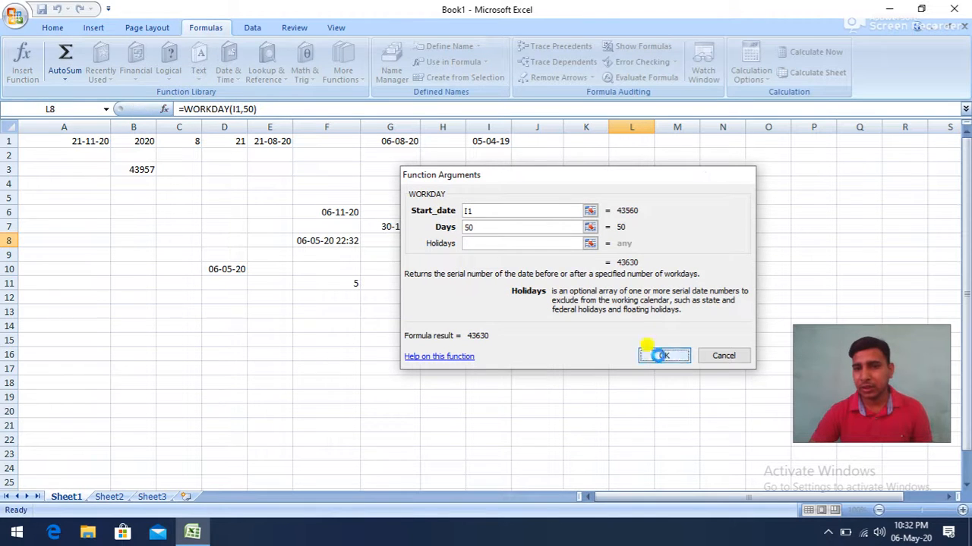
click(661, 357)
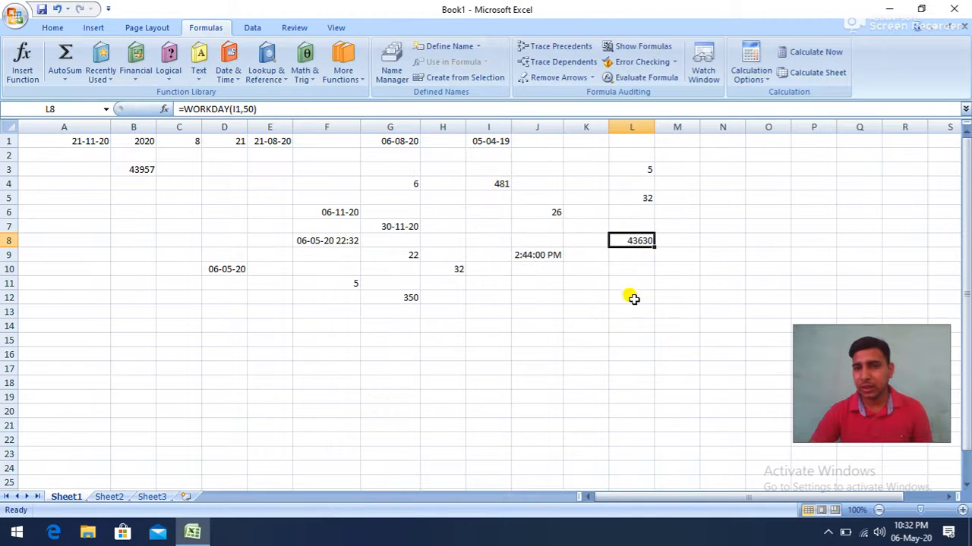
- Apply the Short Date number format to the WORKDAY result in cell L8
click(52, 27)
click(521, 53)
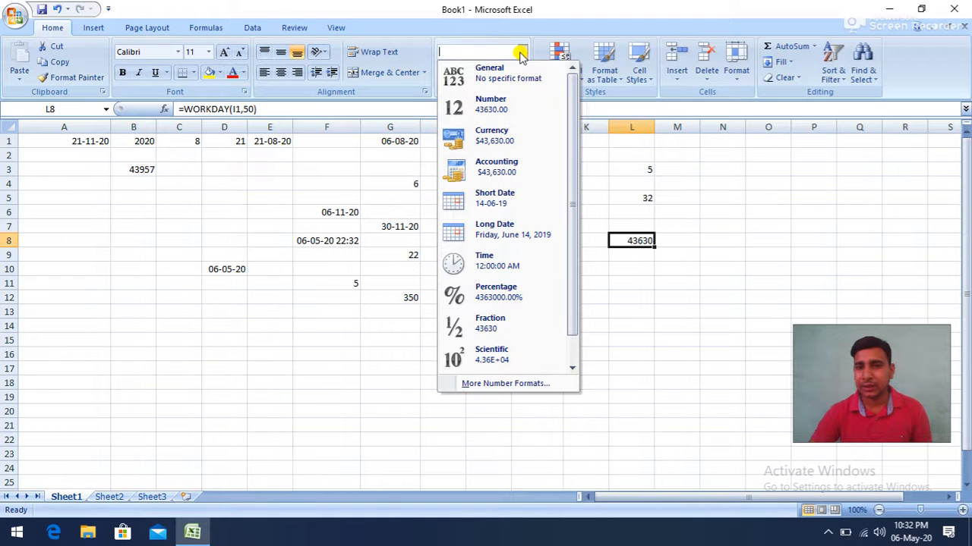
click(498, 208)
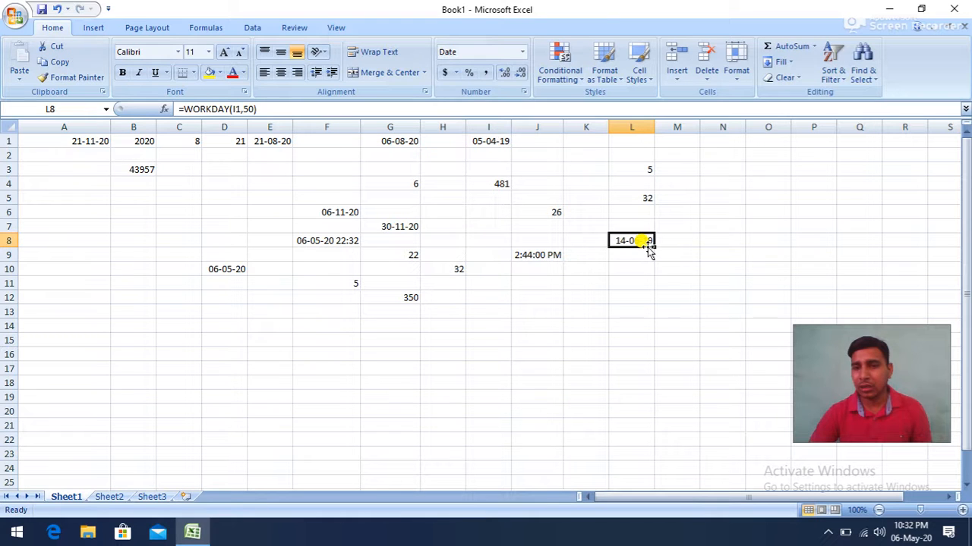
- Insert a YEAR function in cell C8 with the date in G1 as serial number
click(188, 237)
click(204, 27)
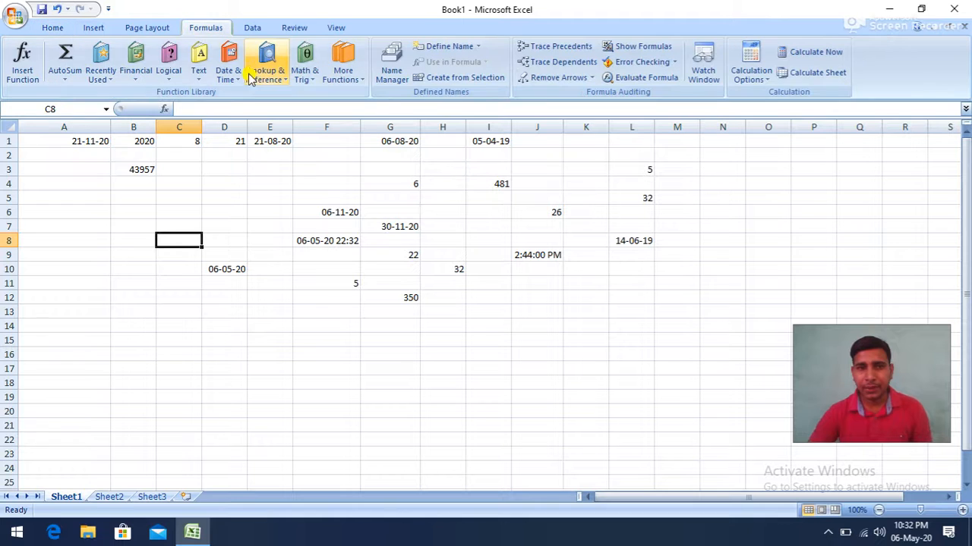
click(231, 76)
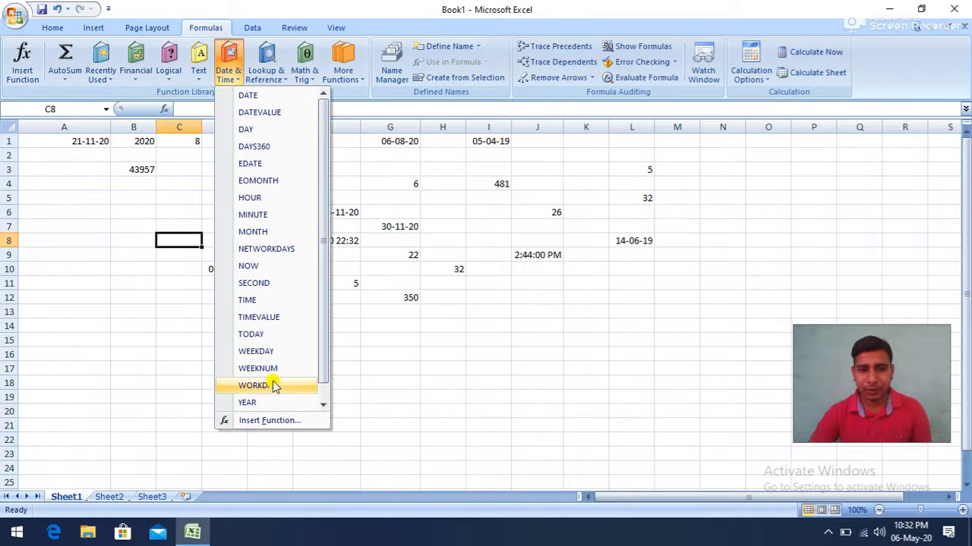
scroll(277, 391, down, 1)
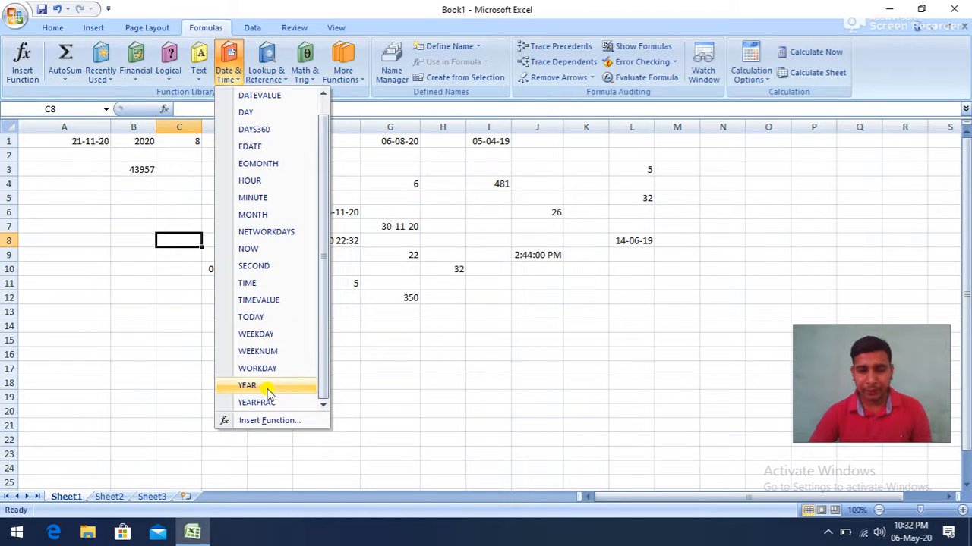
click(267, 389)
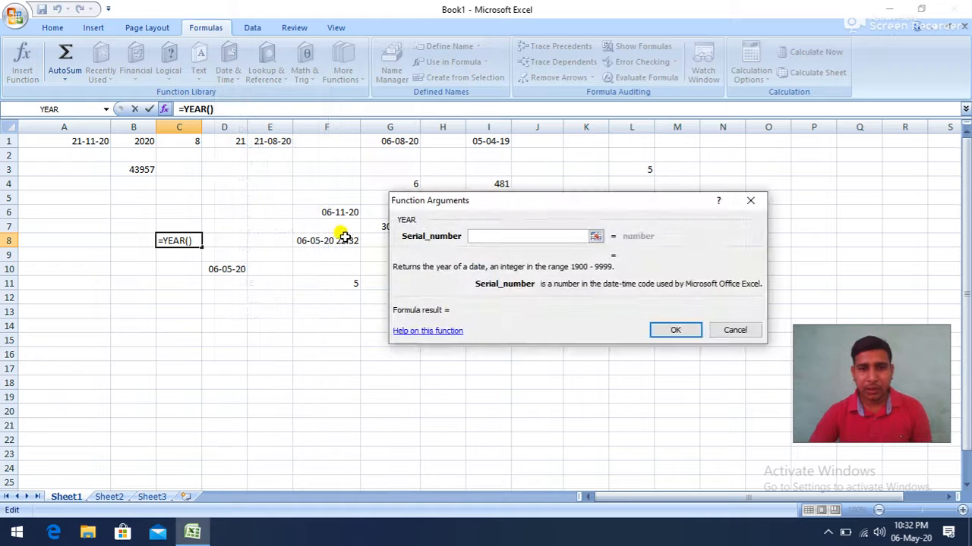
click(481, 139)
click(400, 146)
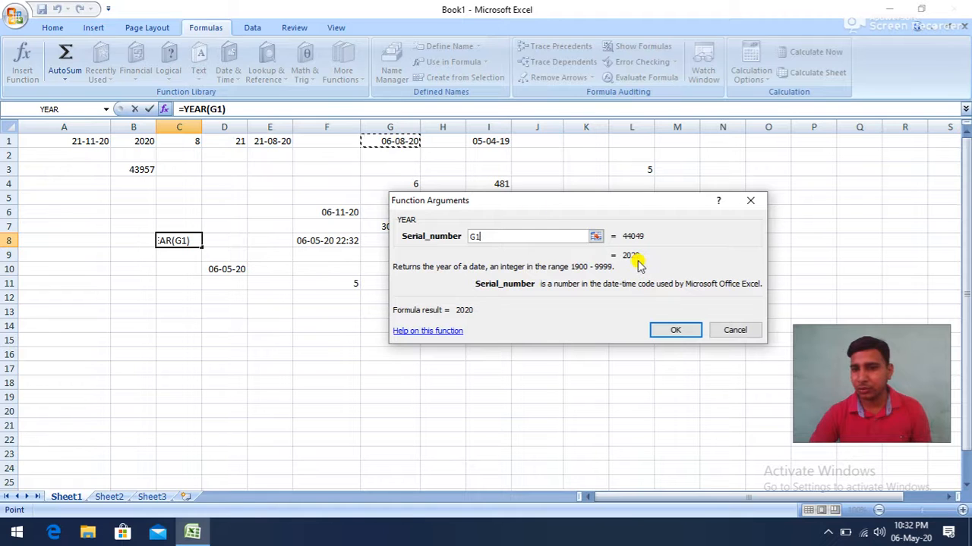
click(673, 330)
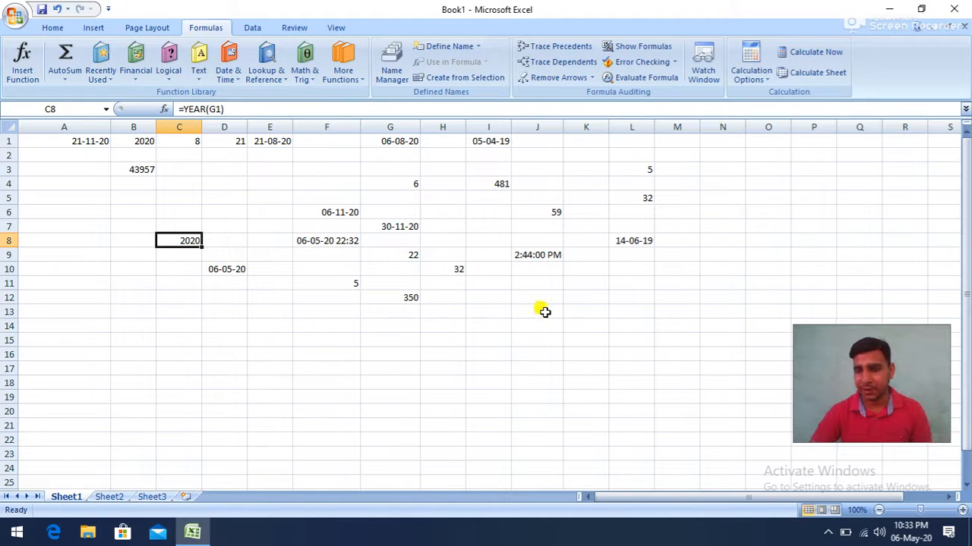
click(519, 304)
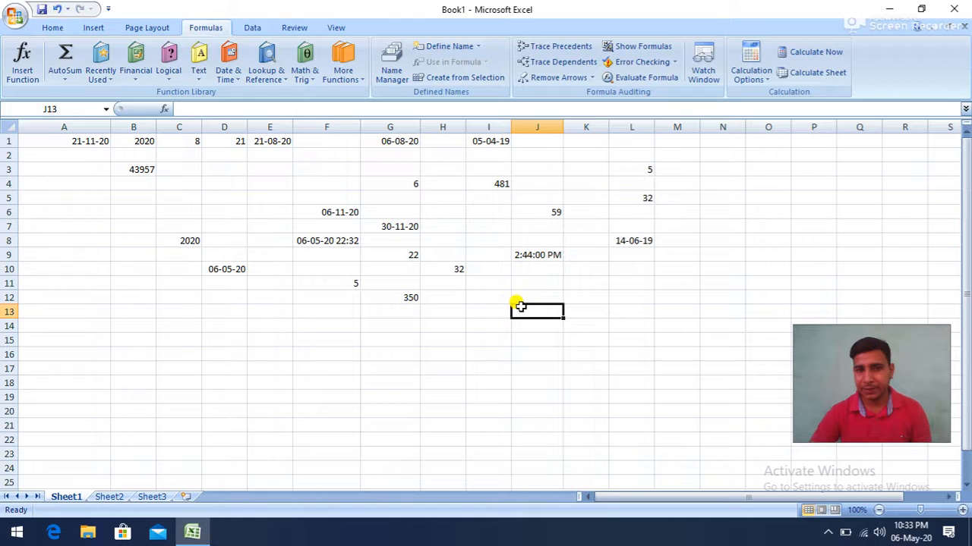
click(230, 73)
scroll(276, 315, down, 1)
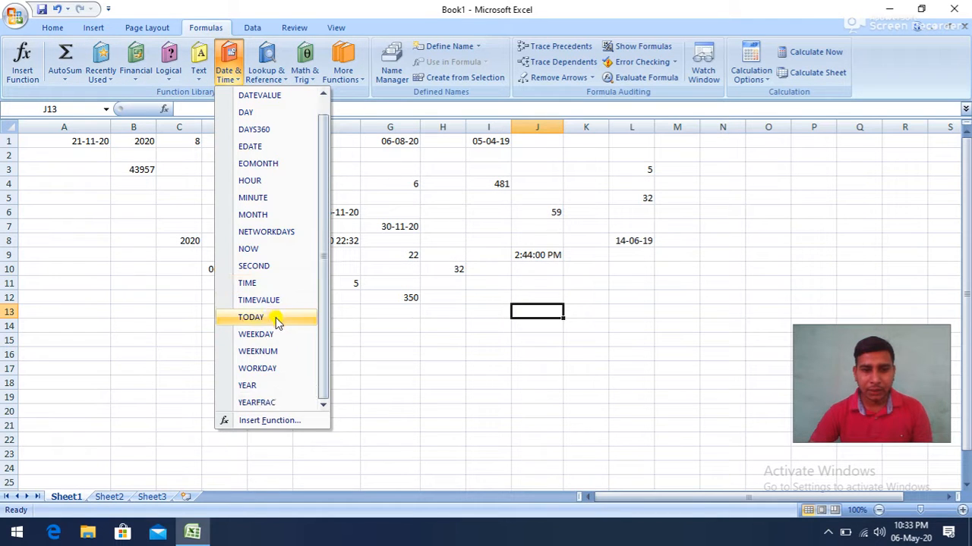
click(271, 404)
click(738, 173)
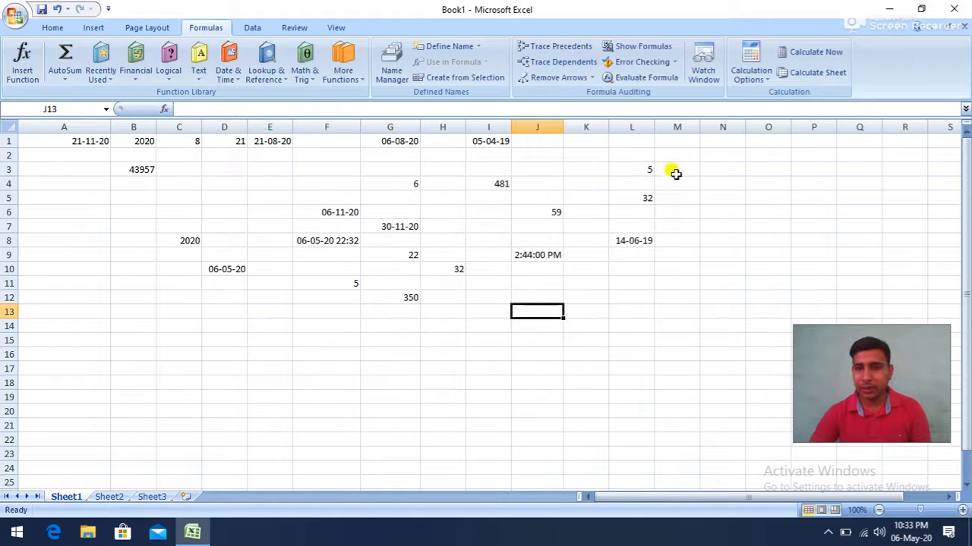
- Change the date in cell I1 to 05-04-2018
click(507, 141)
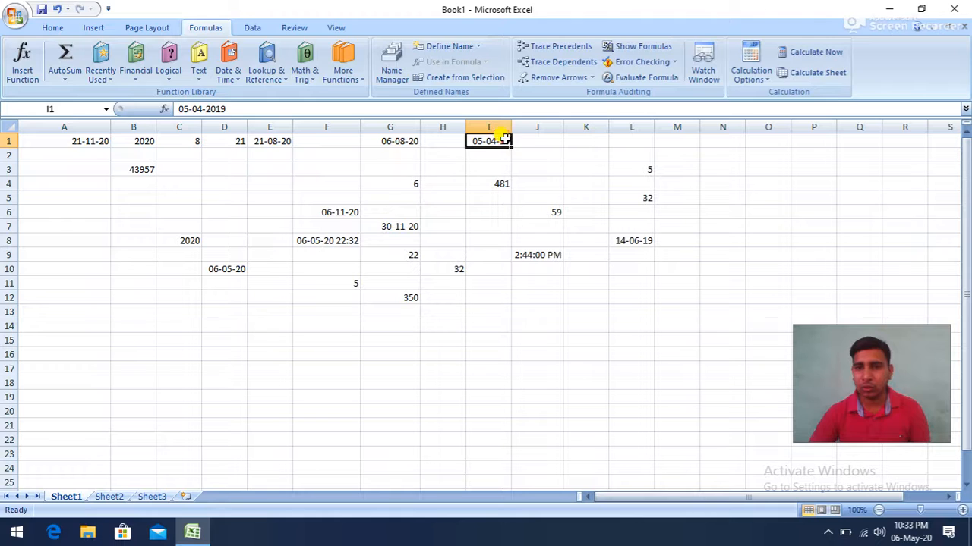
double_click(504, 140)
key(BackSpace)
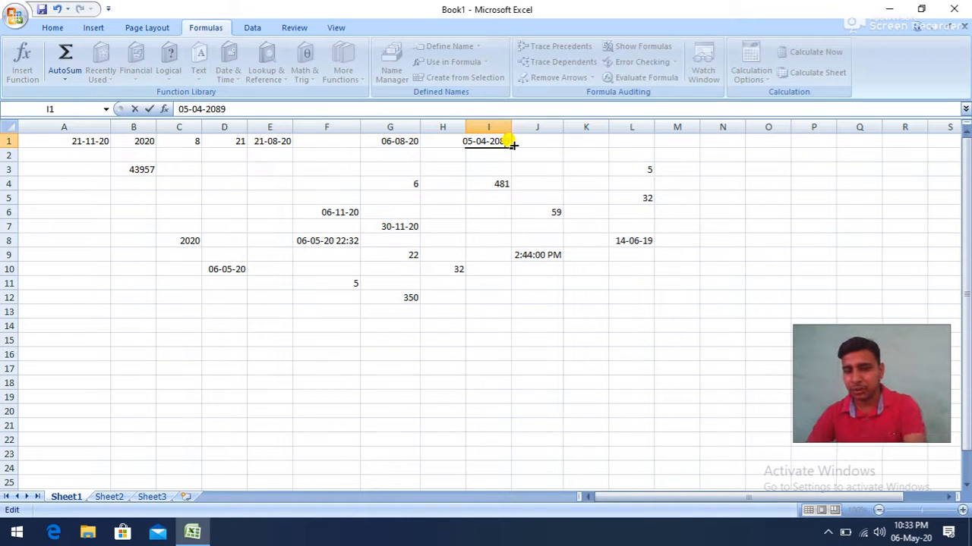
key(Delete)
text(18)
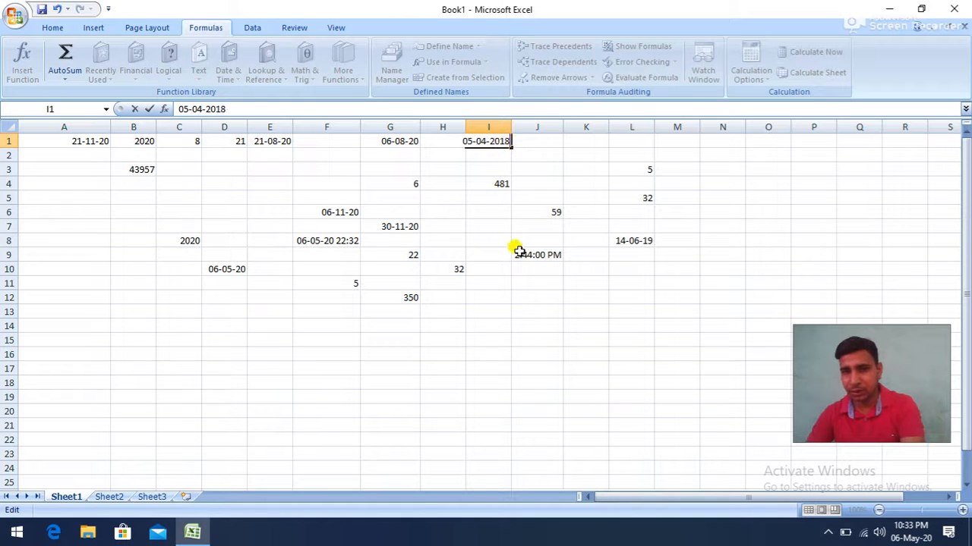
click(516, 294)
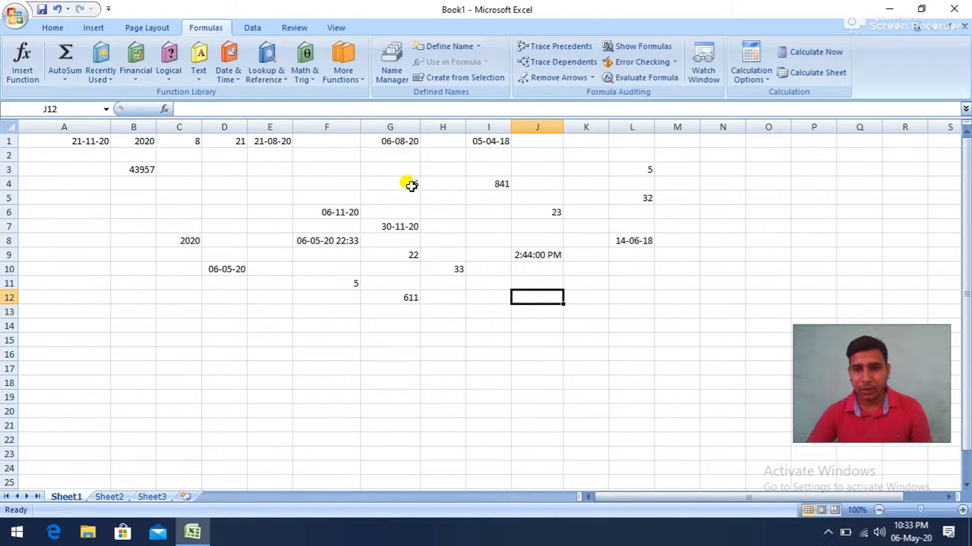
- Insert a YEARFRAC function in cell J12 with start date I1, end date G1 and no basis
click(227, 67)
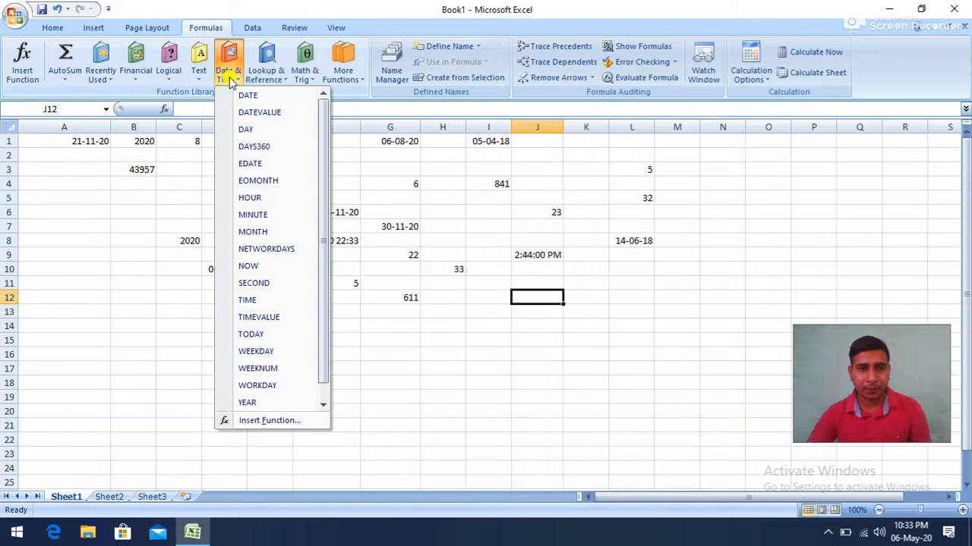
scroll(266, 372, down, 1)
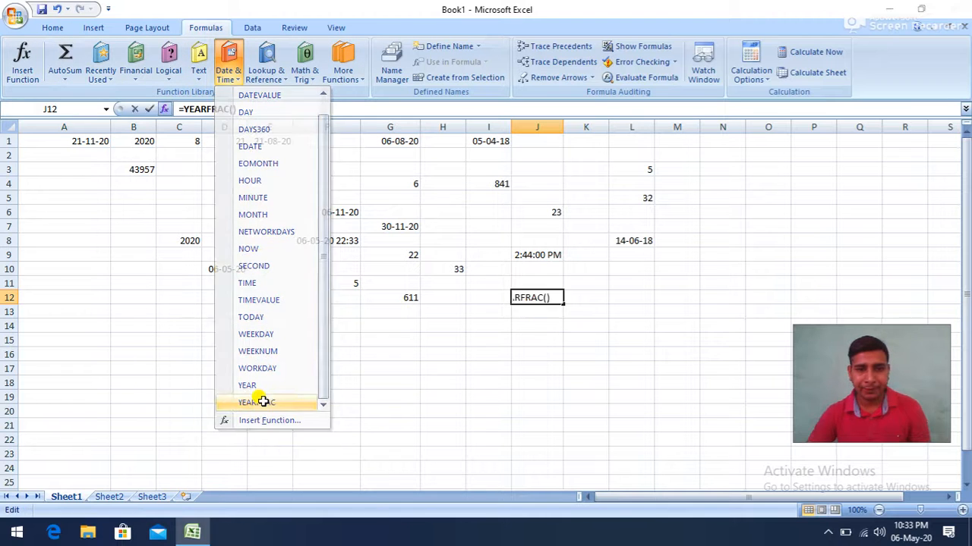
click(266, 406)
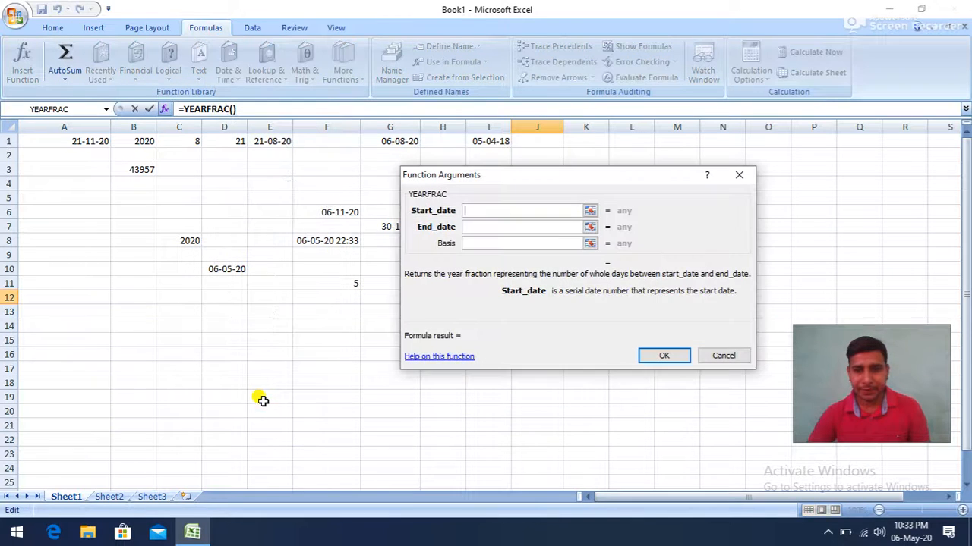
click(489, 141)
click(471, 226)
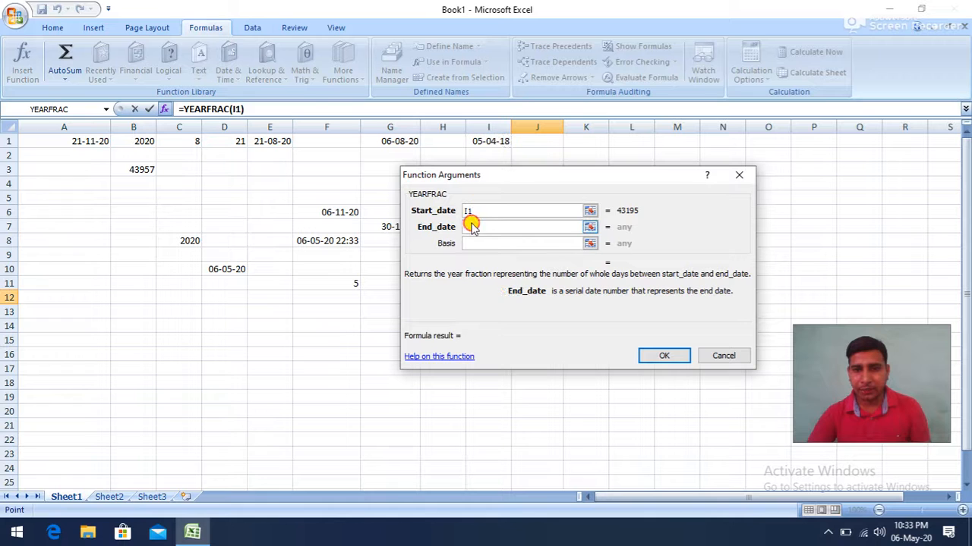
click(402, 142)
click(489, 242)
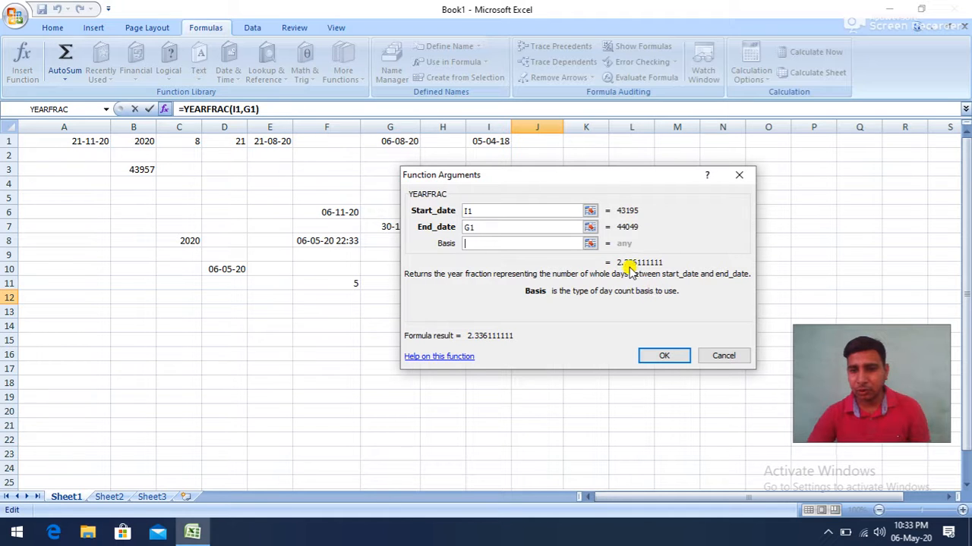
click(662, 356)
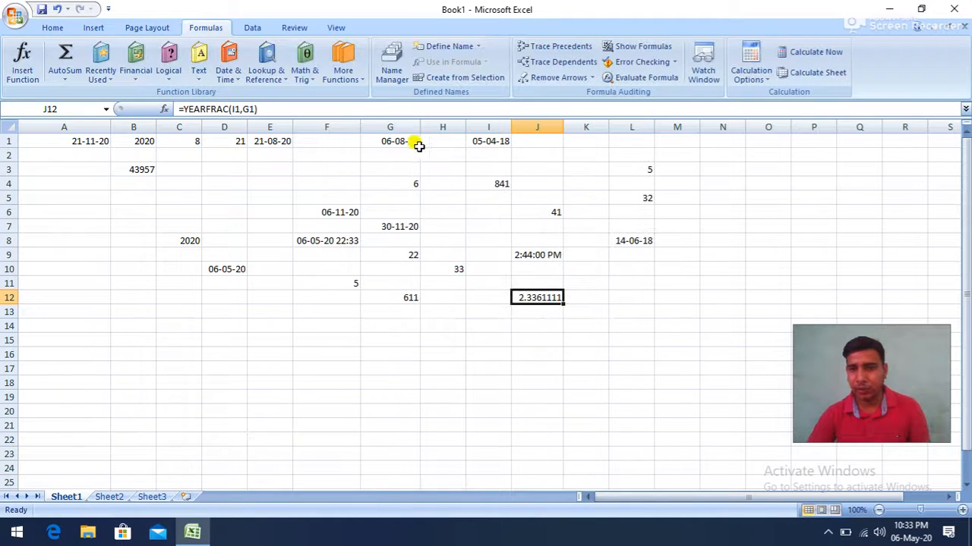